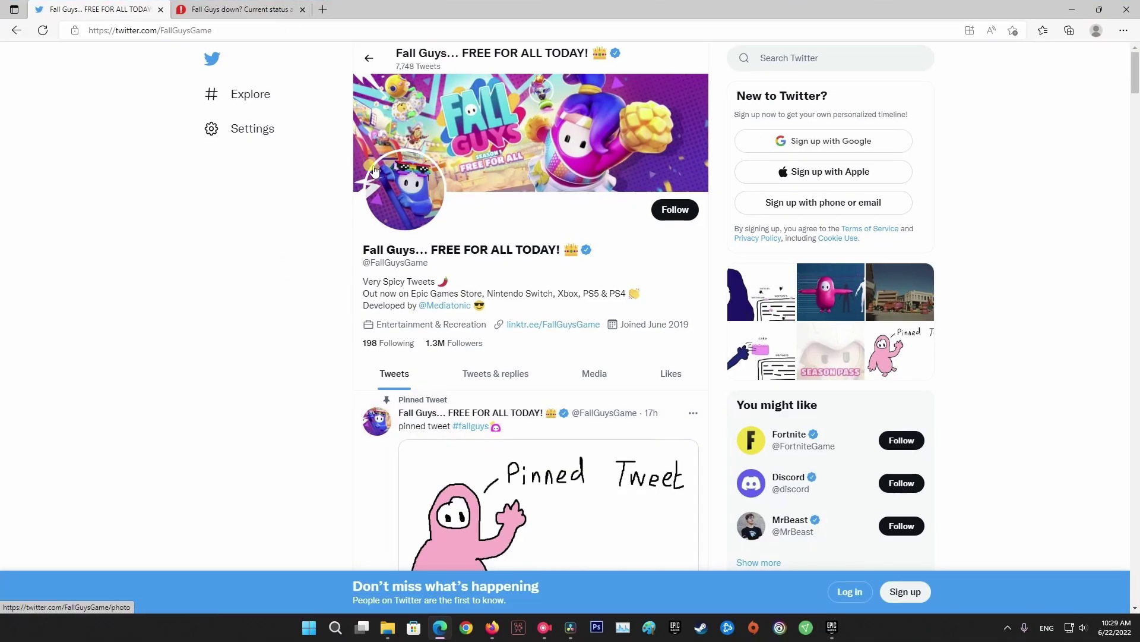
Scroll down the Fall Guys Twitter profile to read its recent server-status tweets.
{"action": "left_click", "coordinate": [244, 28]}
{"action": "left_click", "coordinate": [202, 282]}
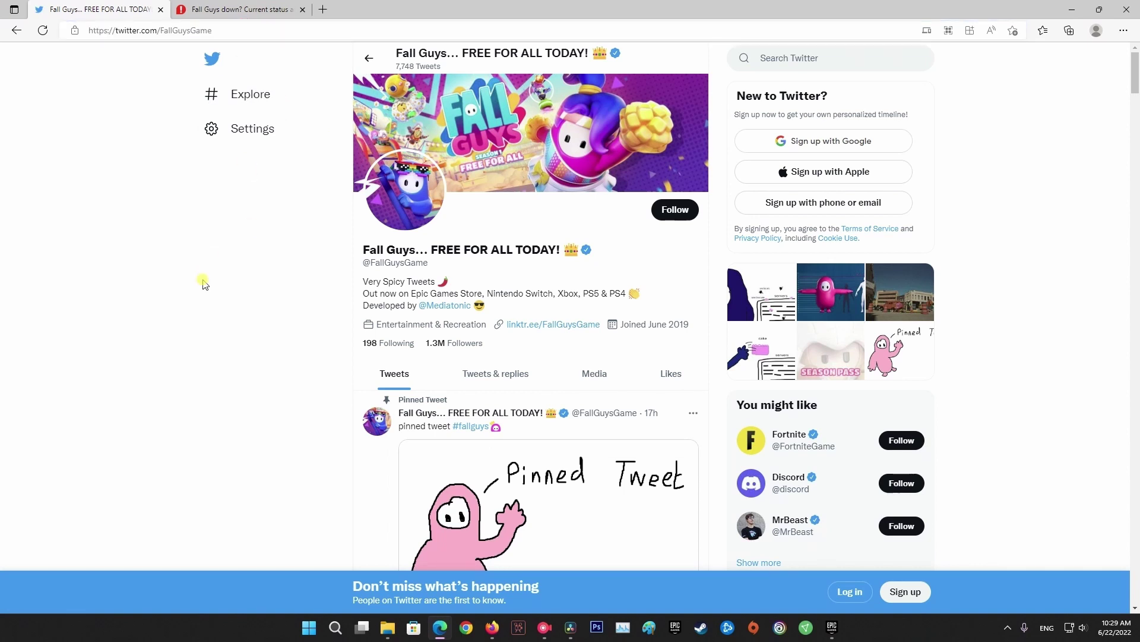
{"action": "scroll", "coordinate": [432, 316], "scroll_direction": "down", "scroll_amount": 5}
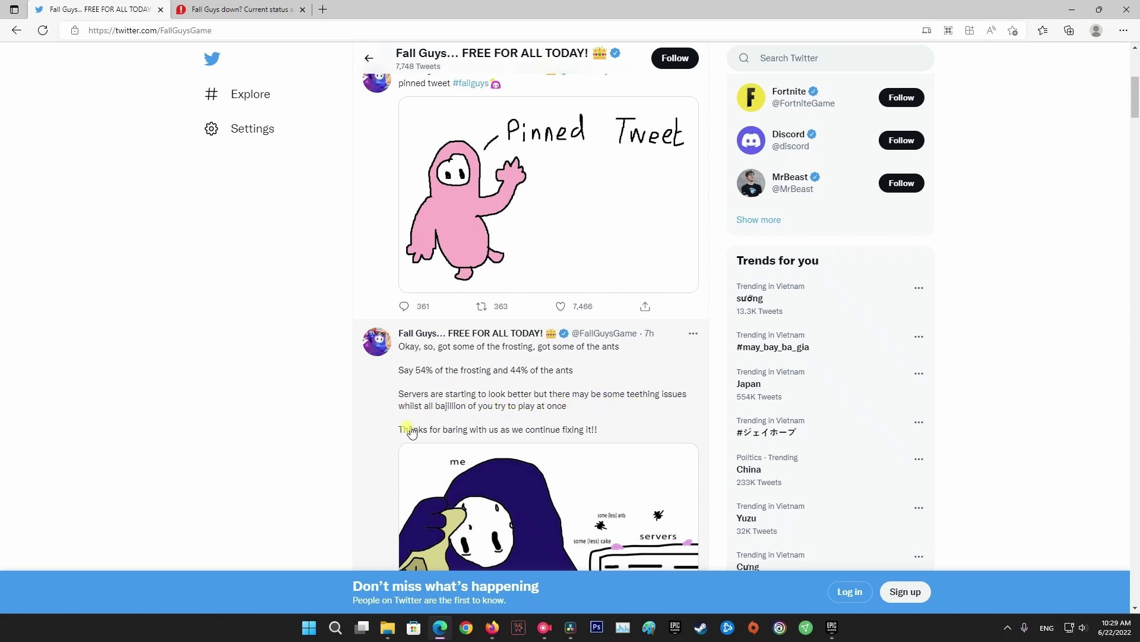
{"action": "scroll", "coordinate": [412, 438], "scroll_direction": "down", "scroll_amount": 3}
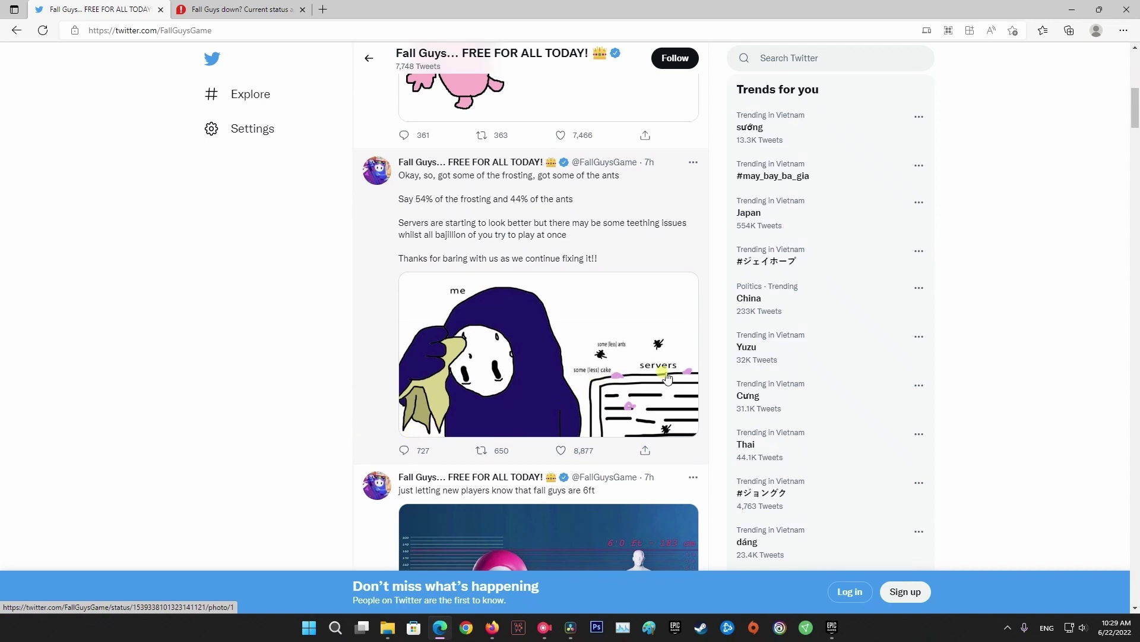
{"action": "scroll", "coordinate": [453, 440], "scroll_direction": "down", "scroll_amount": 8}
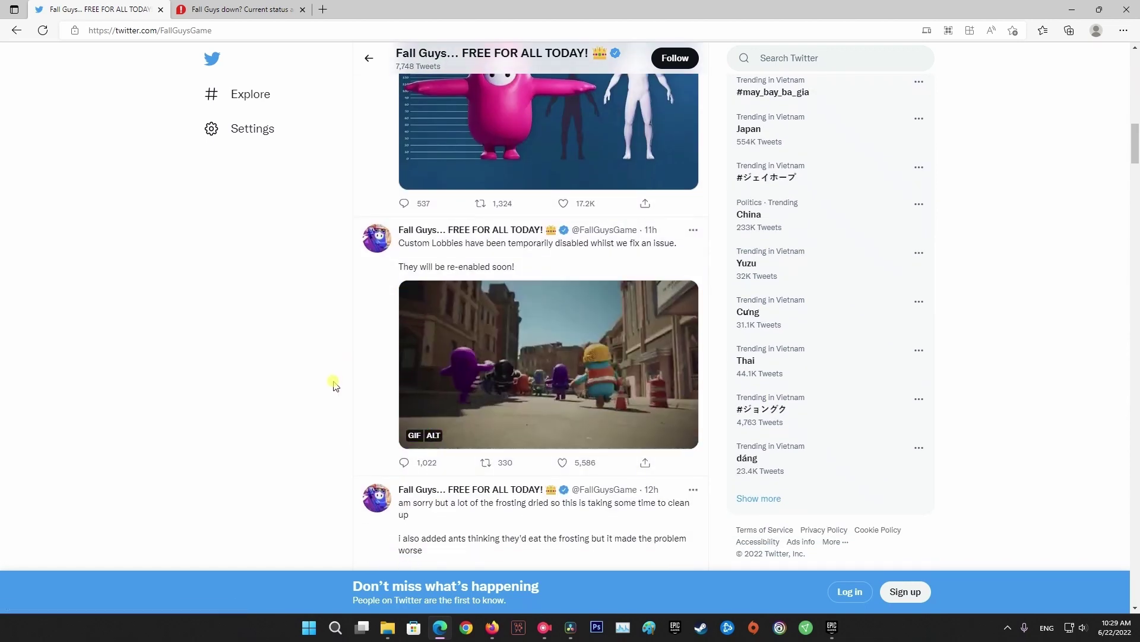
{"action": "scroll", "coordinate": [335, 383], "scroll_direction": "down", "scroll_amount": 1}
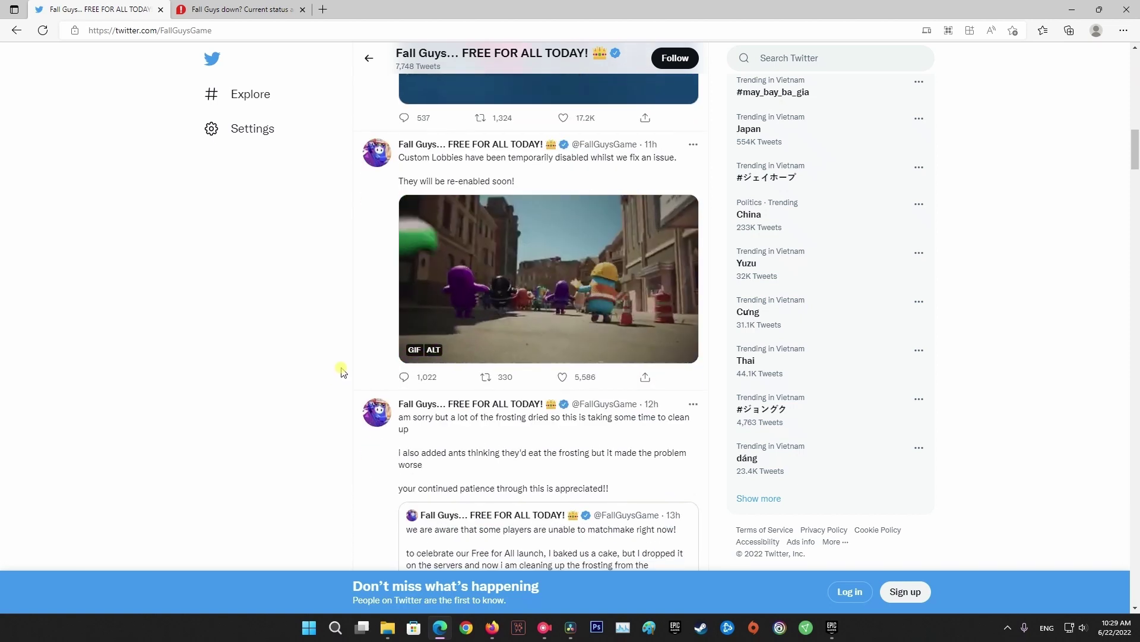
{"action": "scroll", "coordinate": [342, 371], "scroll_direction": "down", "scroll_amount": 2}
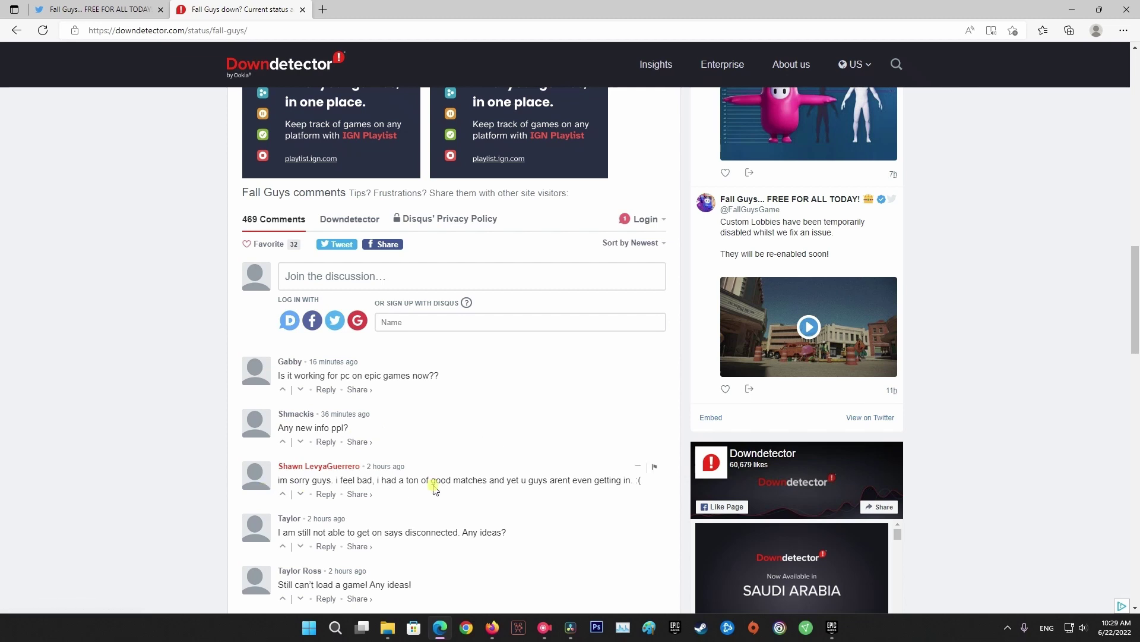
Check Downdetector's Fall Guys comments and 24-hour outage chart, then minimise Edge.
{"action": "scroll", "coordinate": [520, 484], "scroll_direction": "down", "scroll_amount": 3}
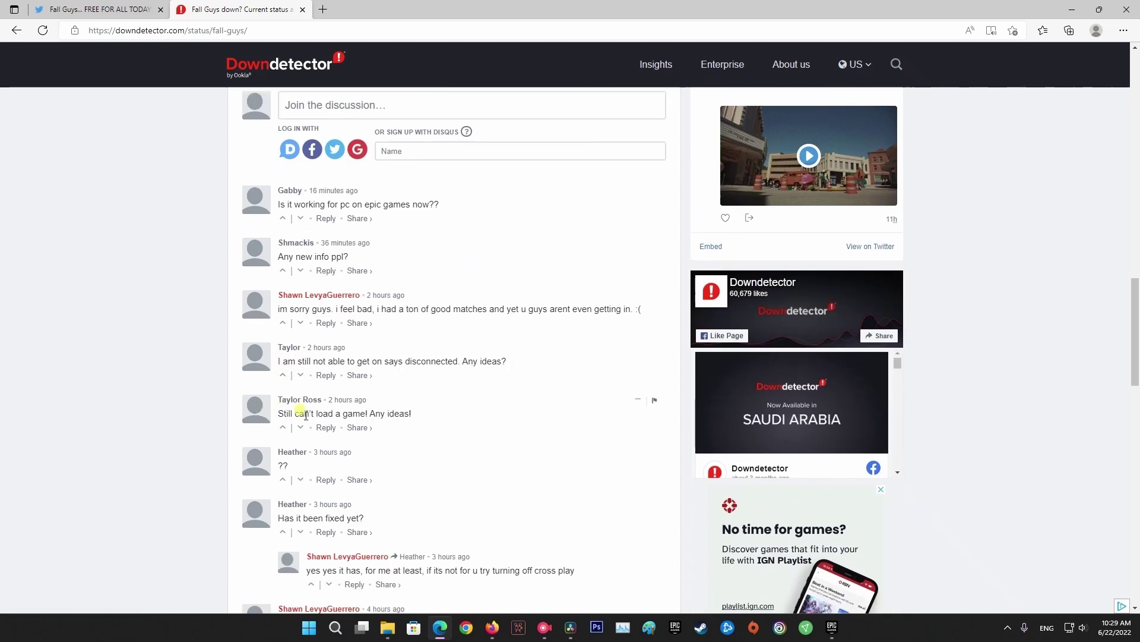
{"action": "scroll", "coordinate": [337, 546], "scroll_direction": "down", "scroll_amount": 3}
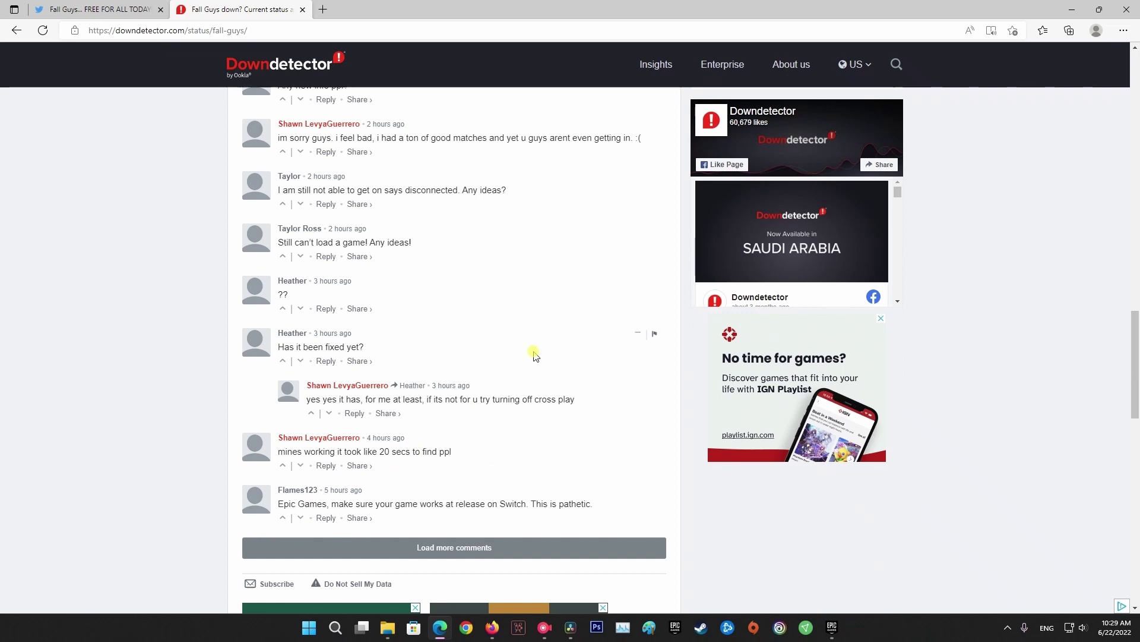
{"action": "scroll", "coordinate": [539, 358], "scroll_direction": "up", "scroll_amount": 20}
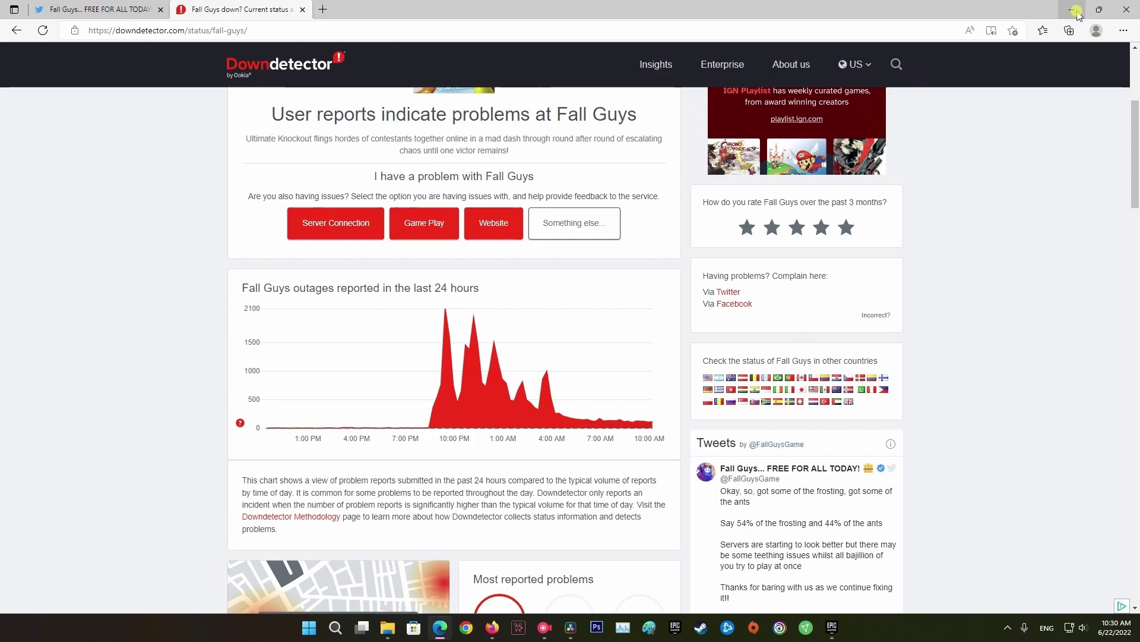
{"action": "left_click", "coordinate": [1076, 10]}
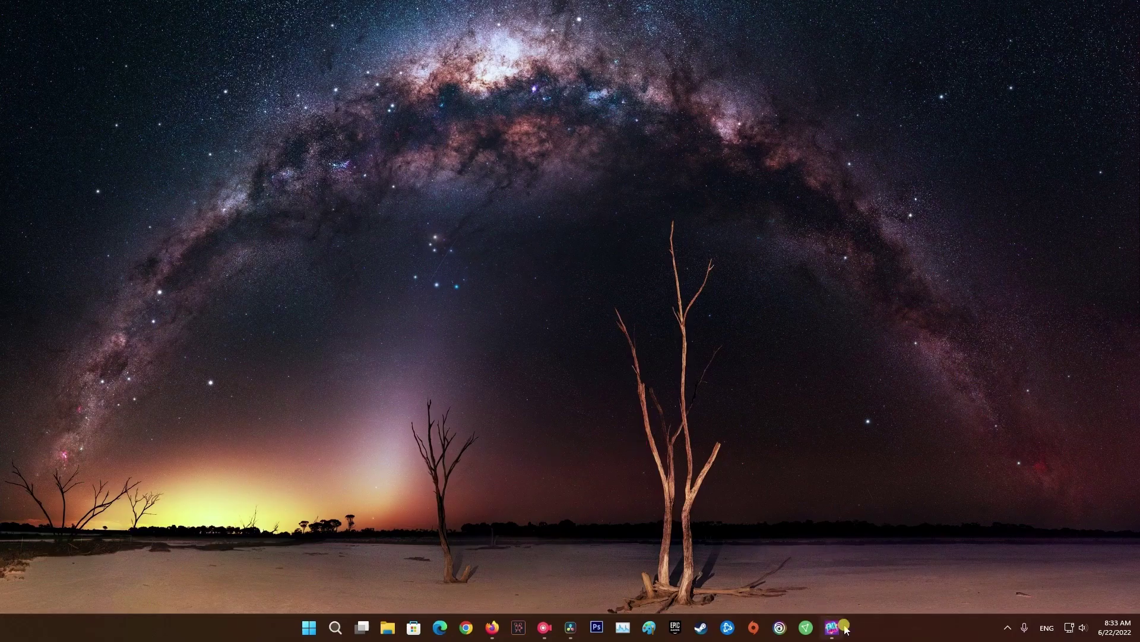
Close the Fall Guys window, confirm no process remains in Task Manager, and relaunch the game.
{"action": "right_click", "coordinate": [833, 633]}
{"action": "left_click", "coordinate": [804, 593]}
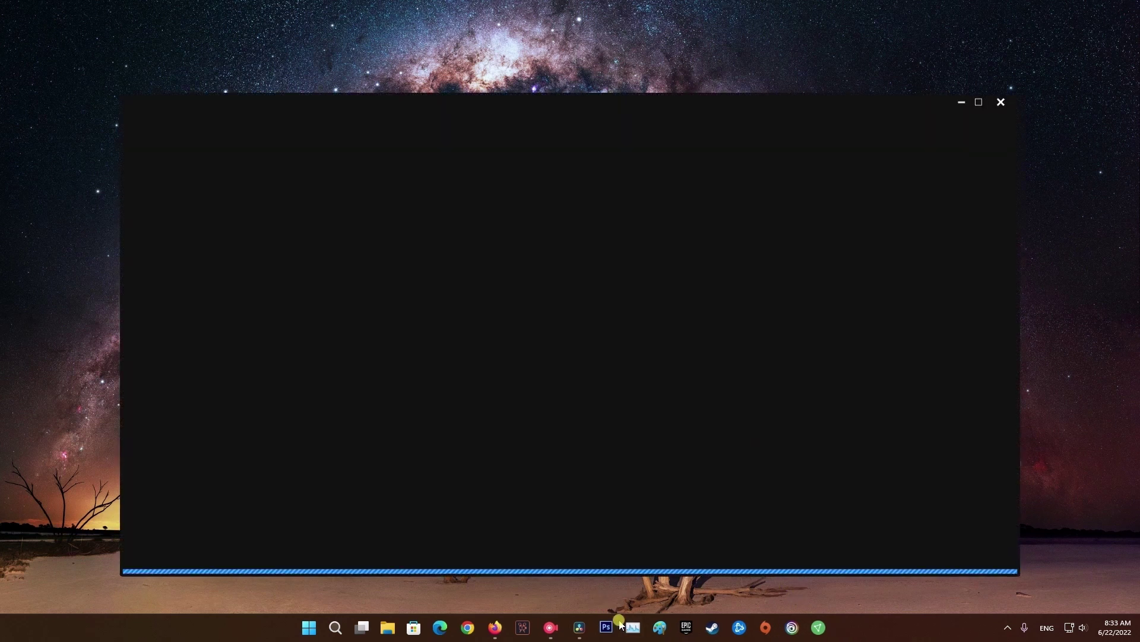
{"action": "left_click", "coordinate": [622, 626]}
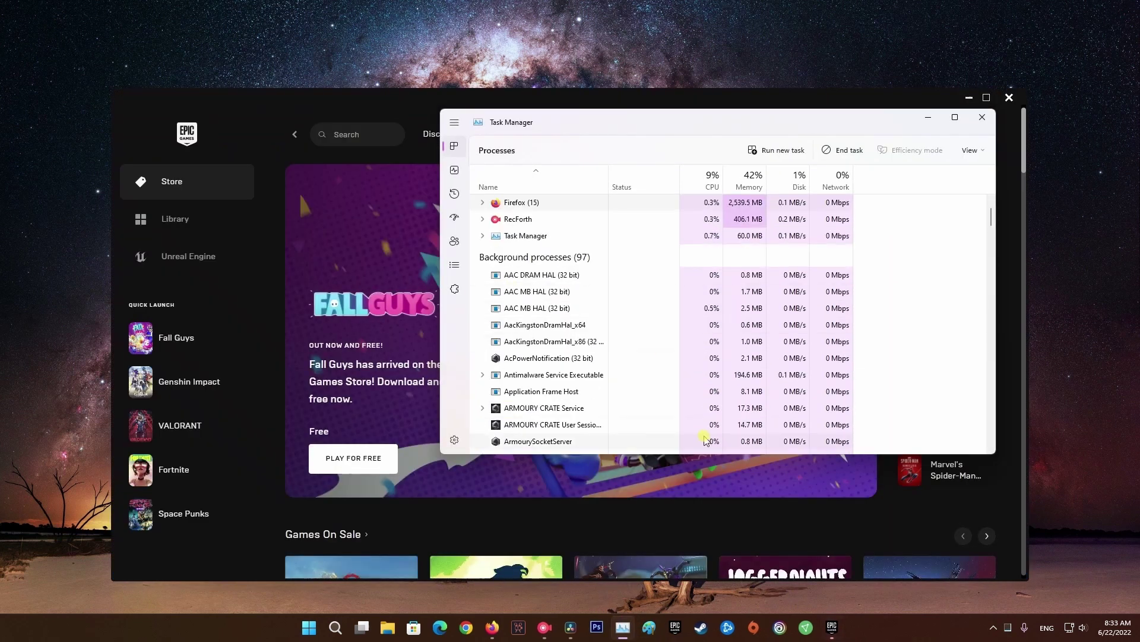
{"action": "scroll", "coordinate": [575, 292], "scroll_direction": "up", "scroll_amount": 1}
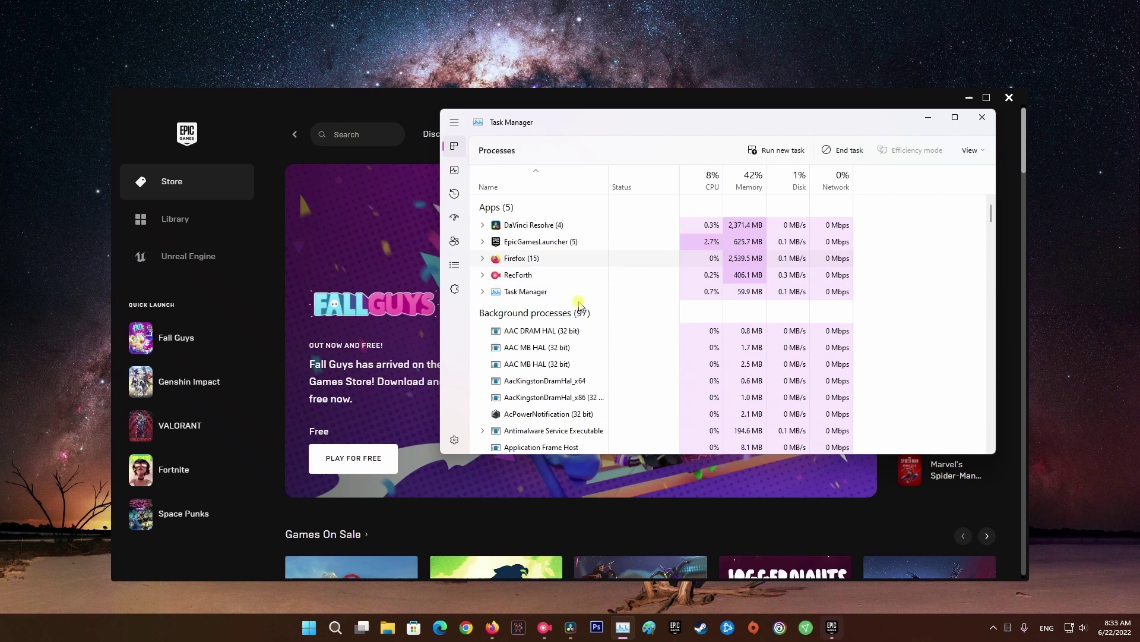
{"action": "left_click", "coordinate": [988, 119]}
{"action": "left_click", "coordinate": [179, 341]}
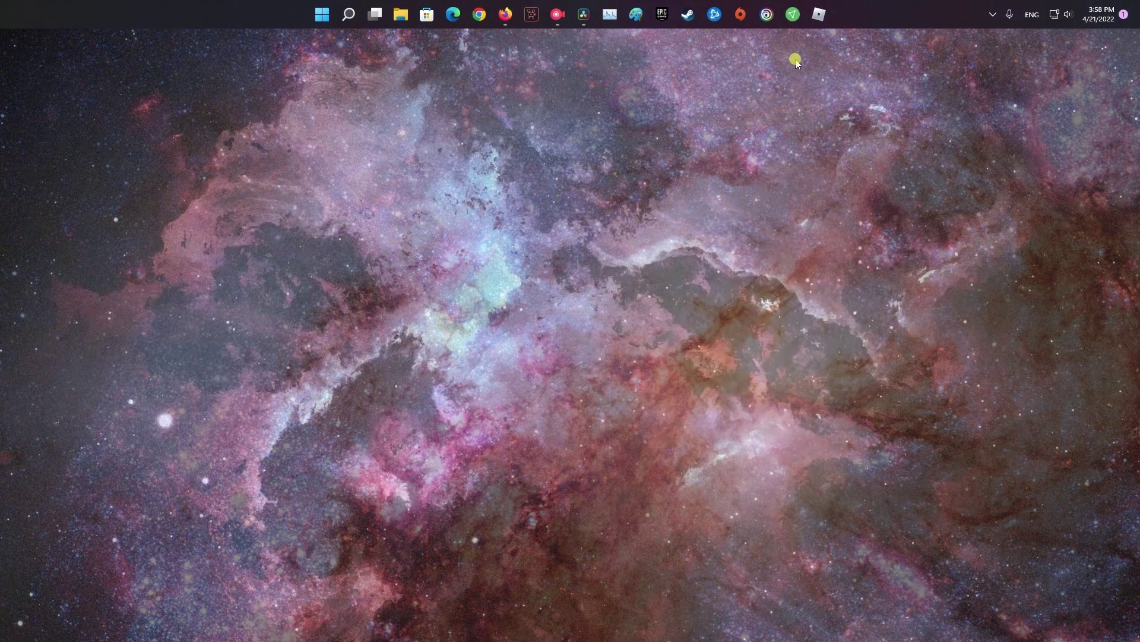
Connect ProtonVPN to the free United States server.
{"action": "left_click", "coordinate": [794, 17]}
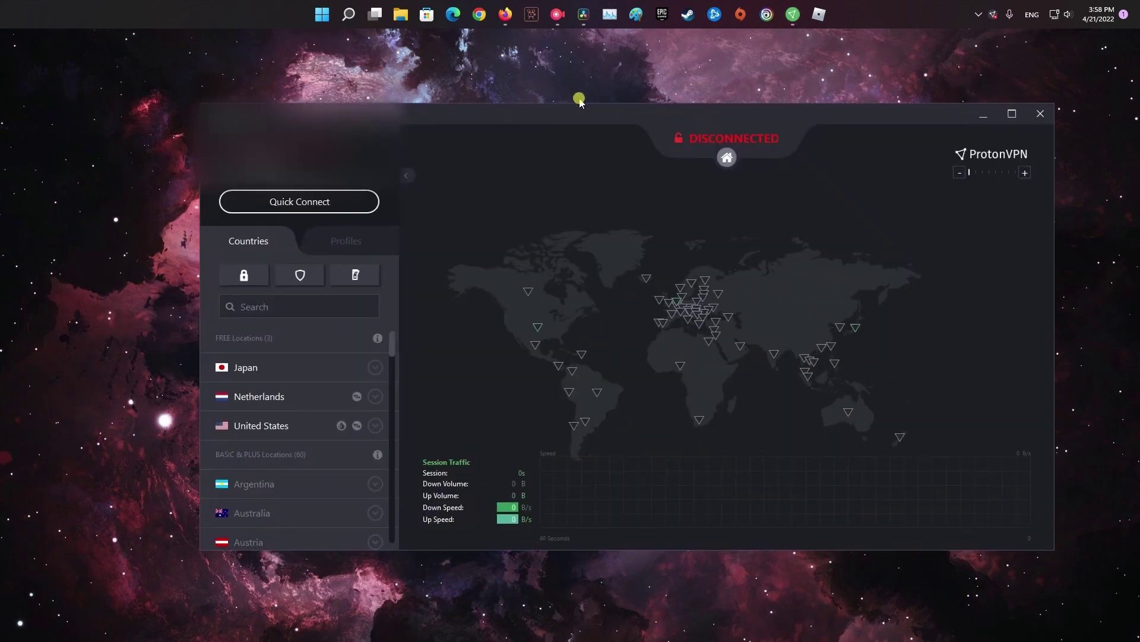
{"action": "left_click", "coordinate": [343, 426]}
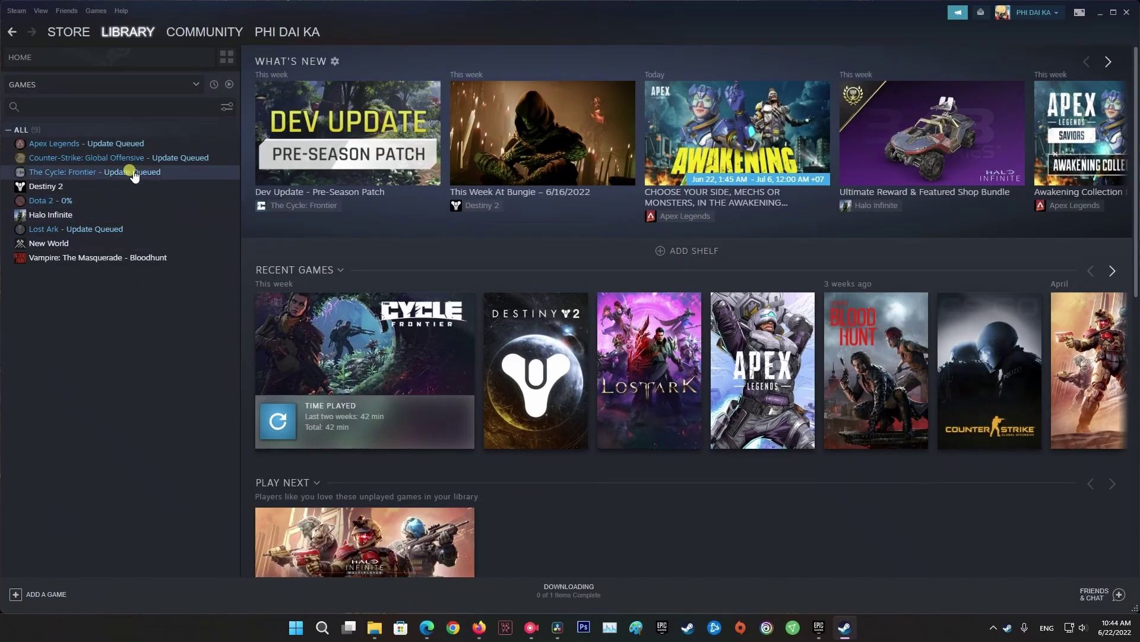
Pause the queued Dota 2 download in the Steam Library.
{"action": "left_click", "coordinate": [134, 173]}
{"action": "left_click", "coordinate": [78, 201]}
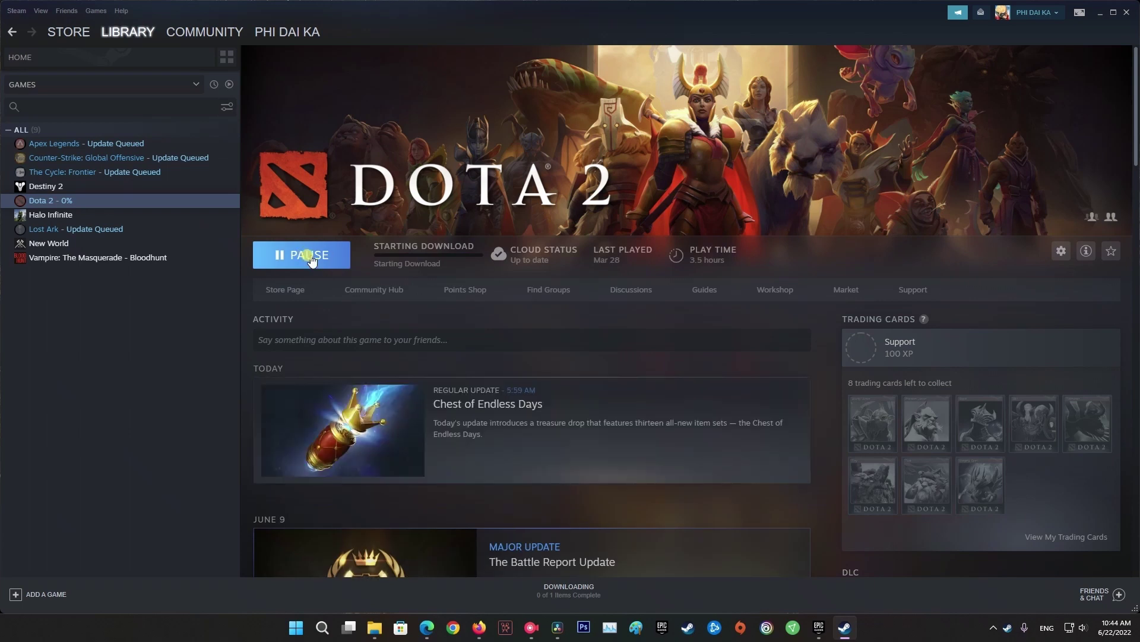
{"action": "left_click", "coordinate": [332, 254]}
Exit Steam completely from its system tray icon.
{"action": "left_click", "coordinate": [988, 629]}
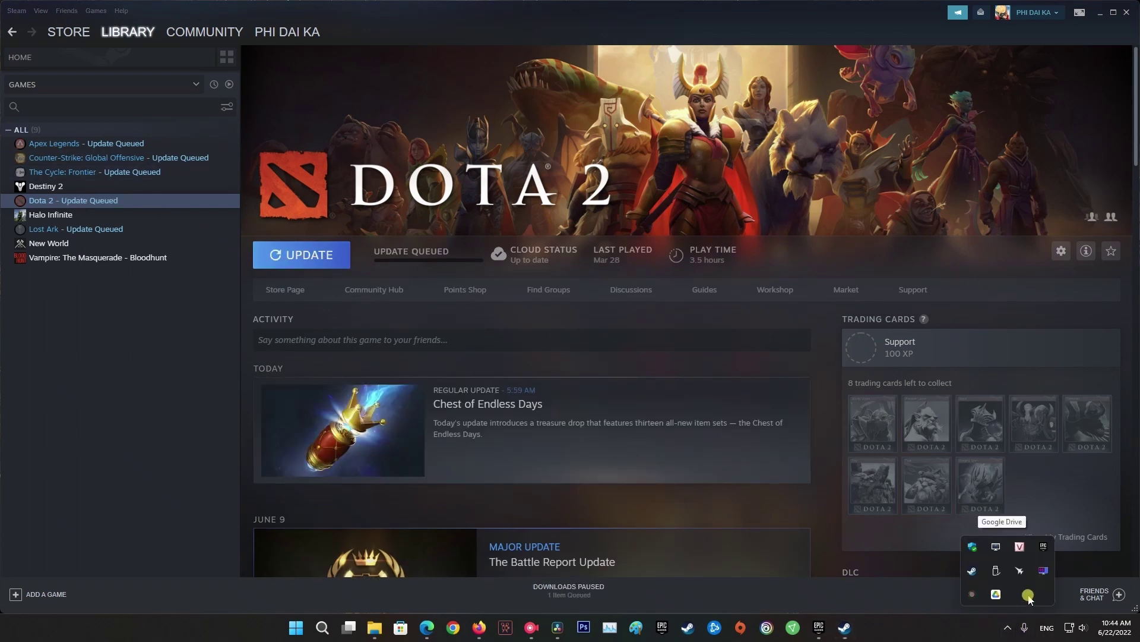
{"action": "right_click", "coordinate": [974, 574]}
{"action": "left_click", "coordinate": [986, 564]}
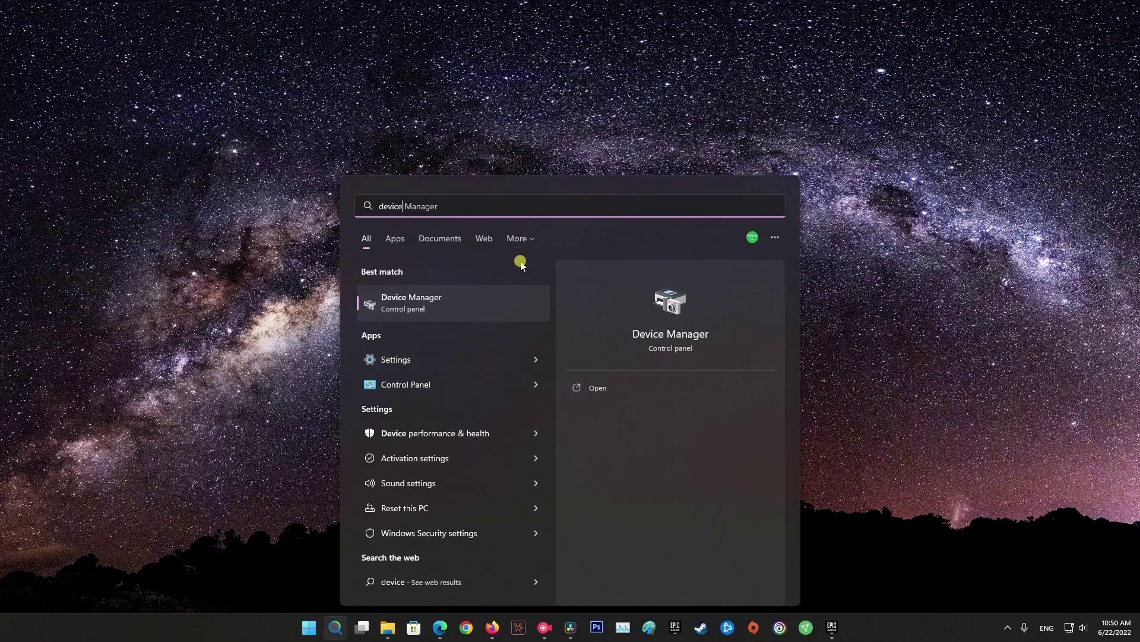
Begin a driver update for the Intel Ethernet adapter under Network adapters.
{"action": "left_click", "coordinate": [448, 308]}
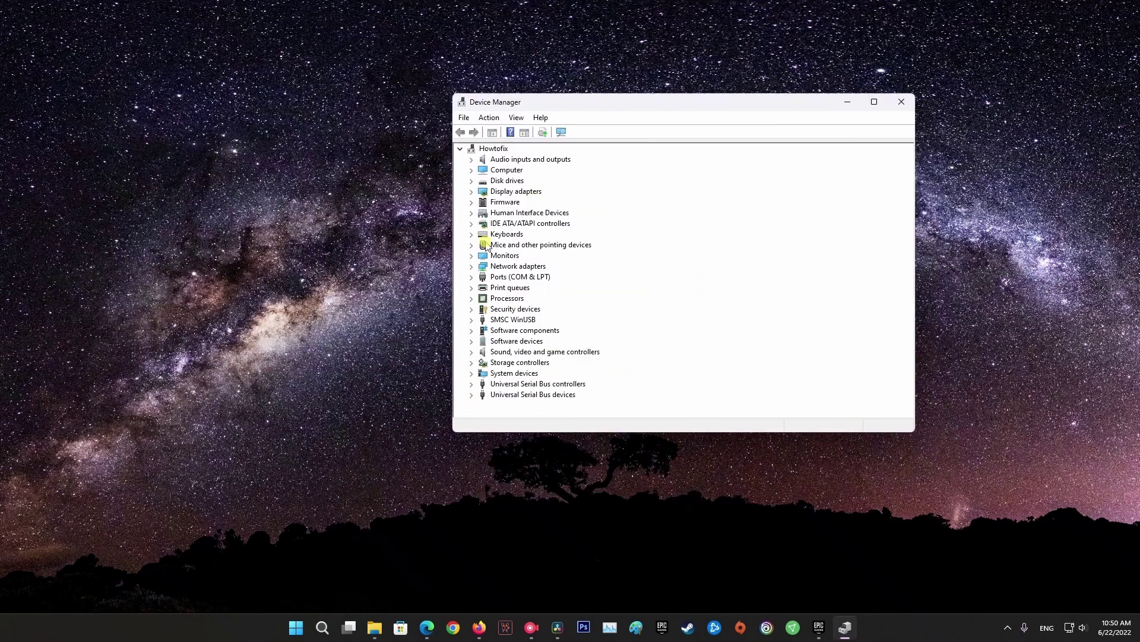
{"action": "double_click", "coordinate": [517, 266]}
{"action": "left_click", "coordinate": [521, 276]}
{"action": "right_click", "coordinate": [518, 280]}
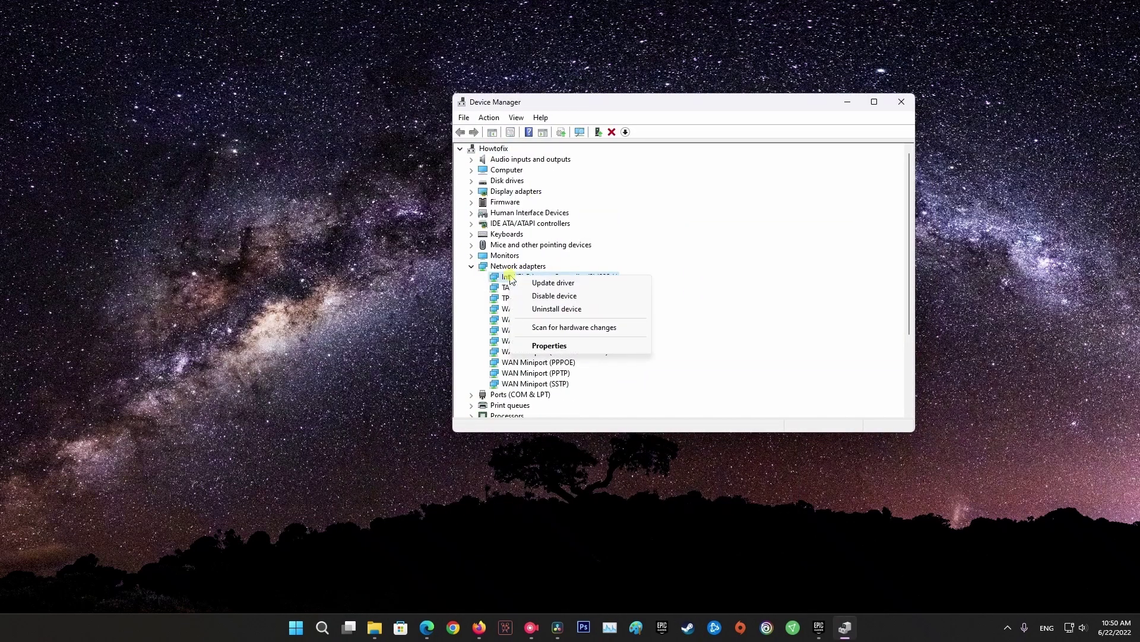
{"action": "left_click", "coordinate": [572, 285]}
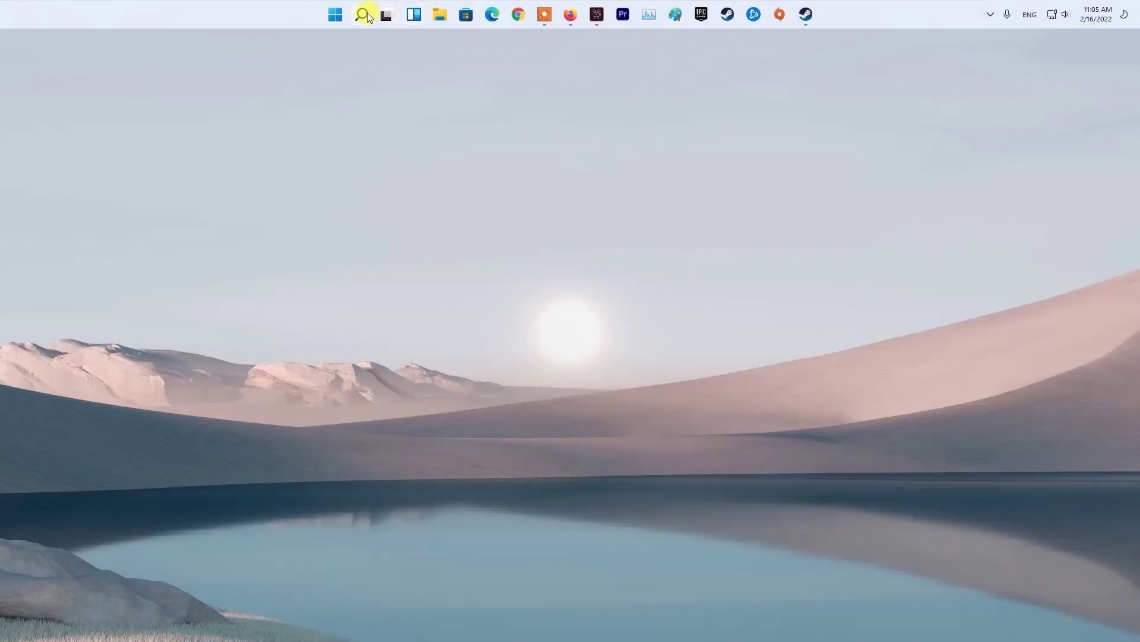
Search 'cmd' and run Command Prompt as administrator.
{"action": "left_click", "coordinate": [362, 14]}
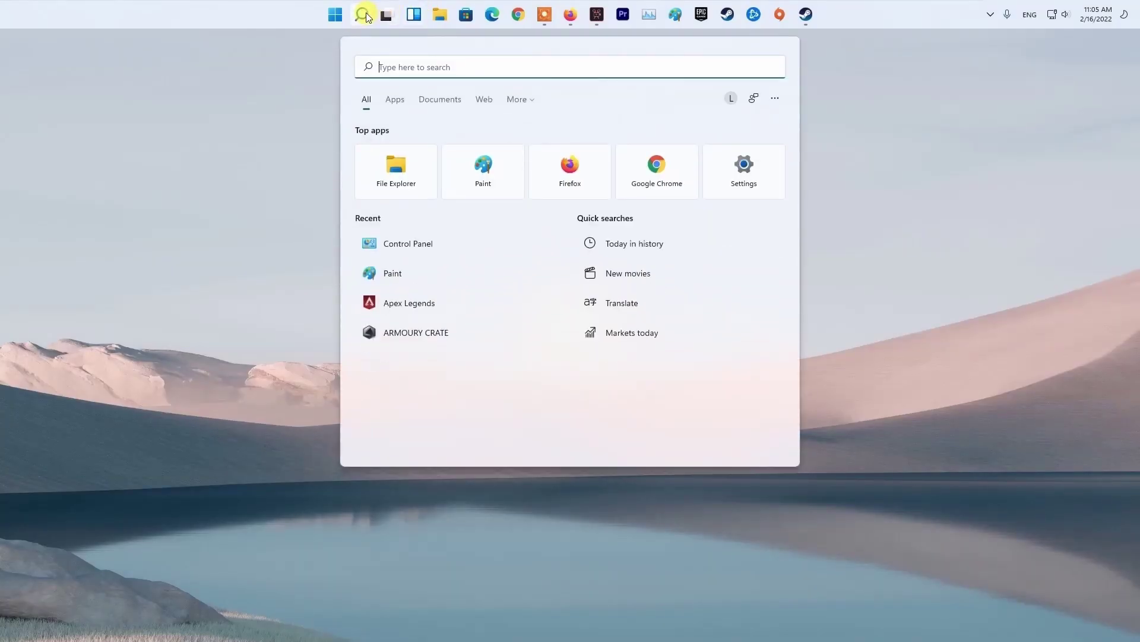
{"action": "type", "text": "cmd"}
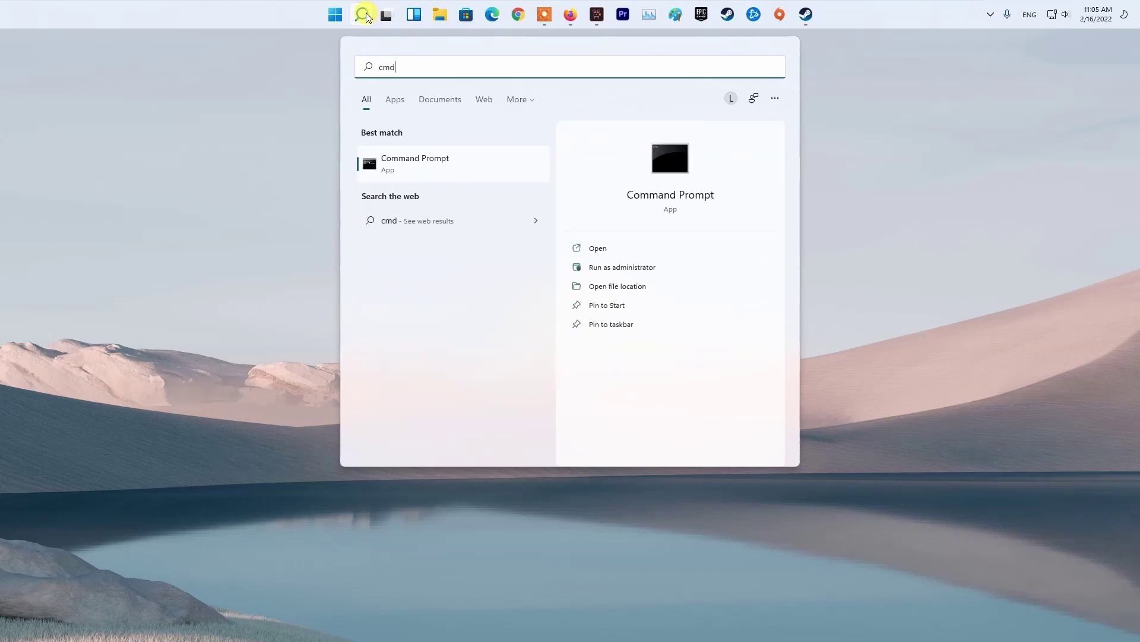
{"action": "right_click", "coordinate": [396, 166]}
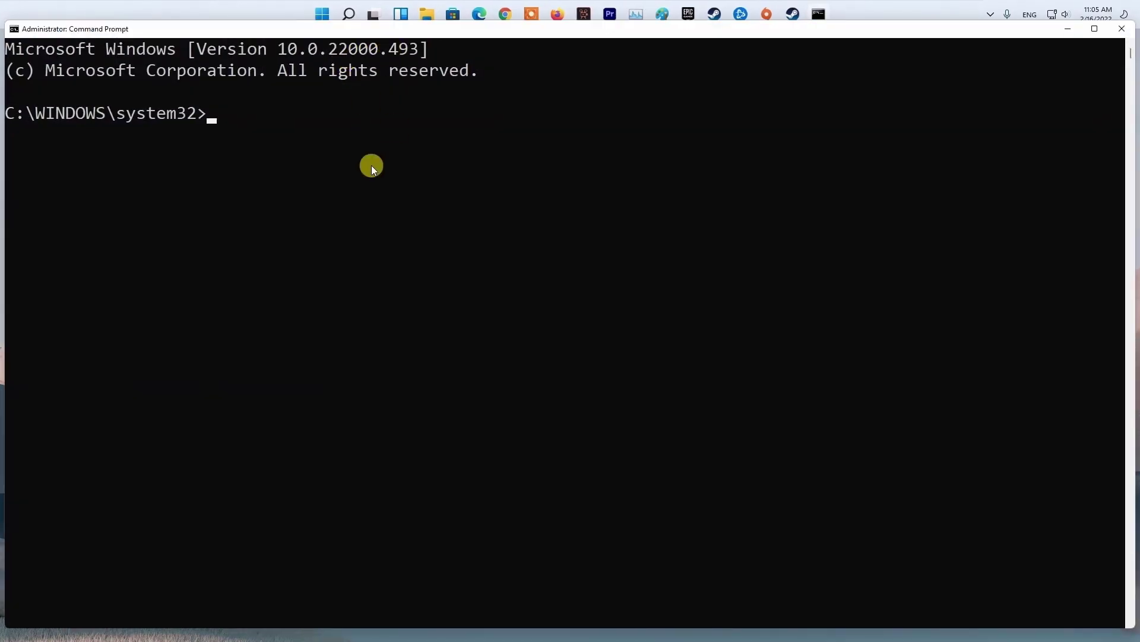
Run ipconfig/flushdns, then ipconfig/registerdns.
{"action": "type", "text": "ipconfig/flus"}
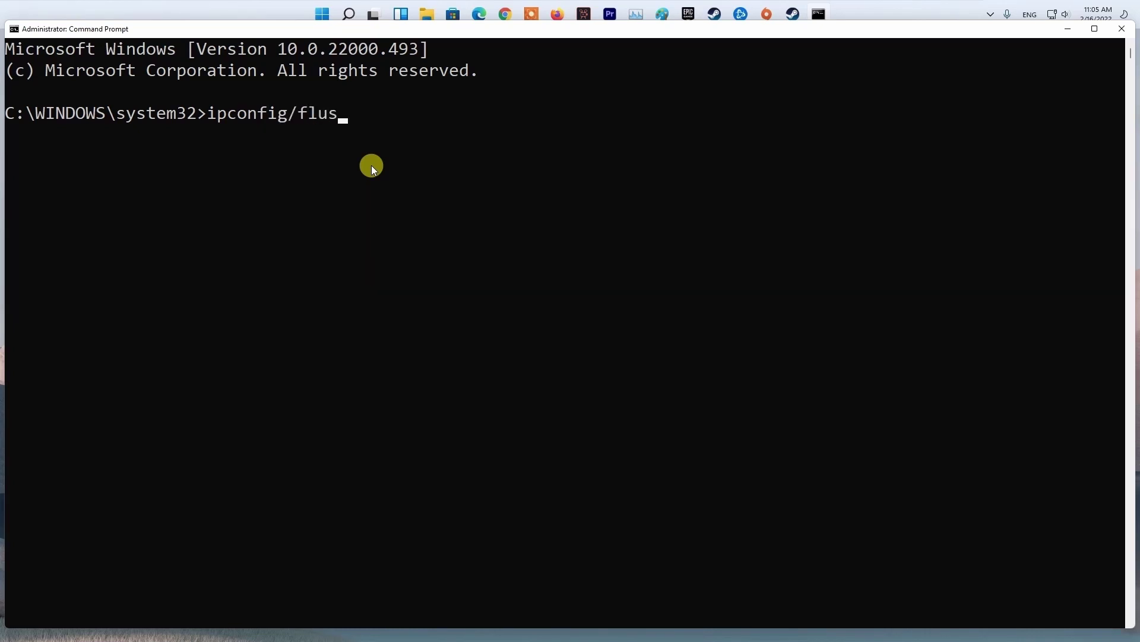
{"action": "type", "text": "hdns"}
{"action": "key", "text": "Return"}
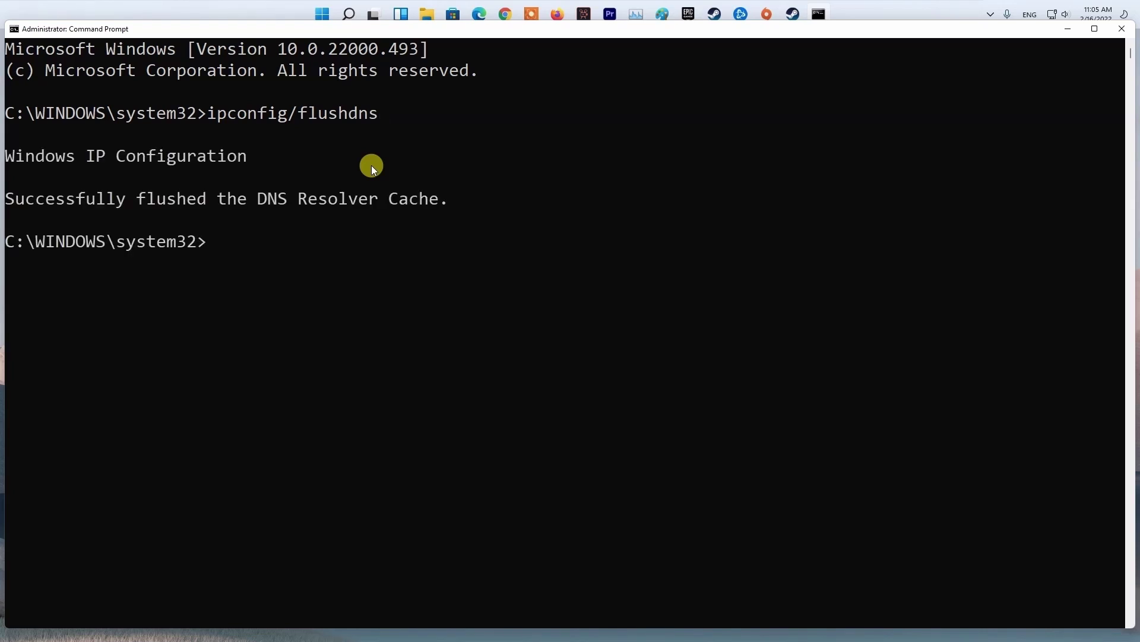
{"action": "key", "text": "Up"}
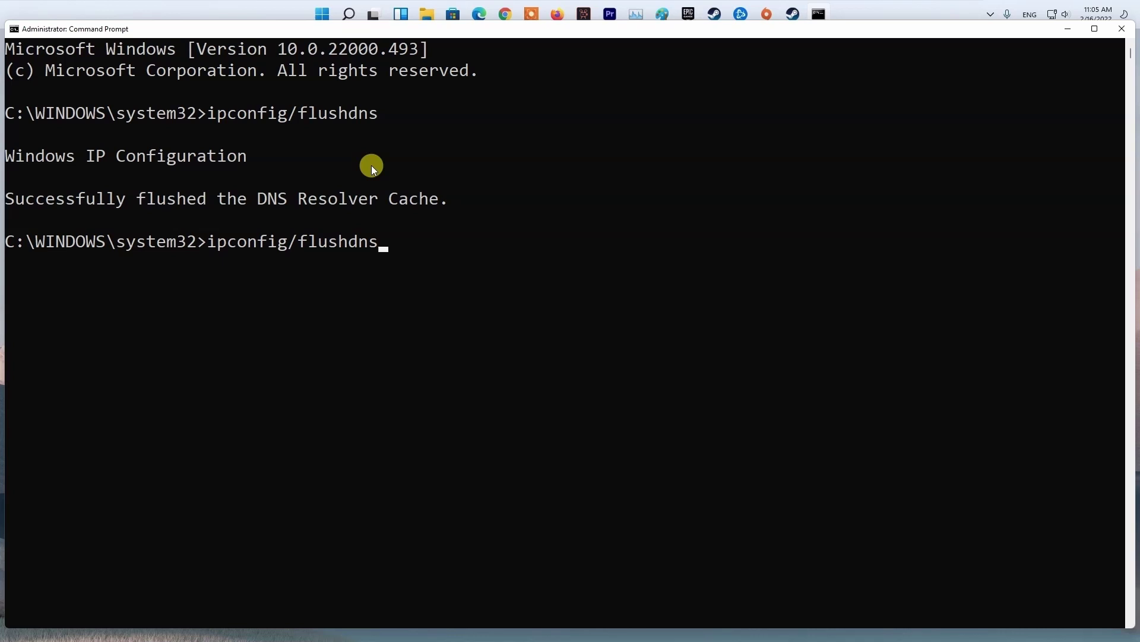
{"action": "key", "text": "BackSpace"}
{"action": "key", "text": "BackSpace"}
{"action": "key", "text": "BackSpace"}
{"action": "key", "text": "BackSpace"}
{"action": "key", "text": "BackSpace"}
{"action": "key", "text": "BackSpace"}
{"action": "key", "text": "BackSpace"}
{"action": "key", "text": "BackSpace"}
{"action": "type", "text": "r"}
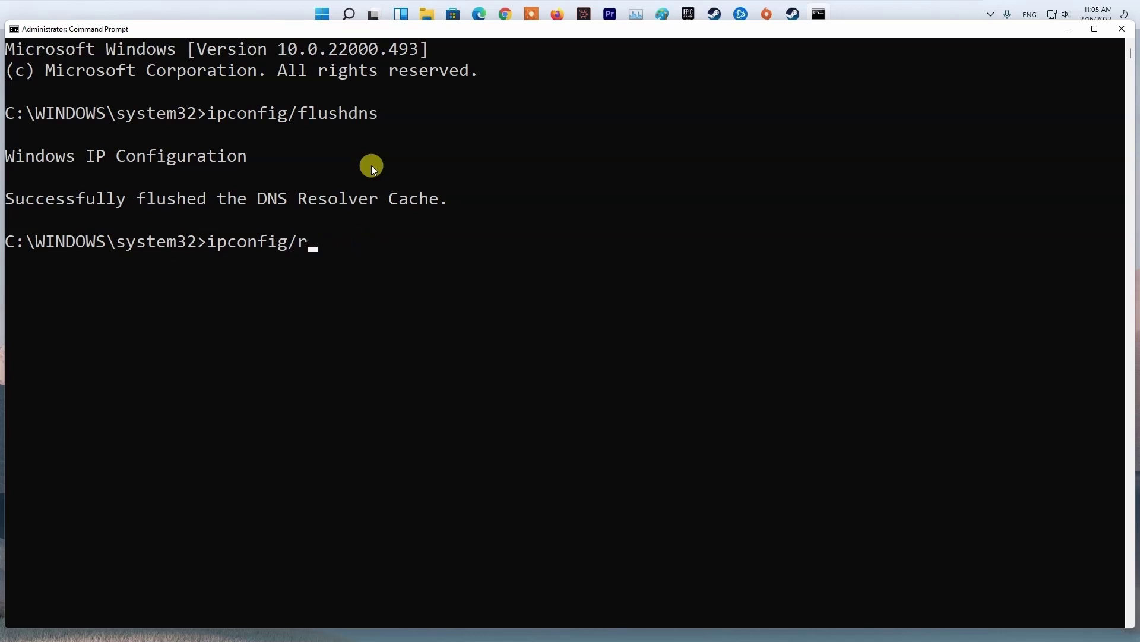
{"action": "type", "text": "egisterdn"}
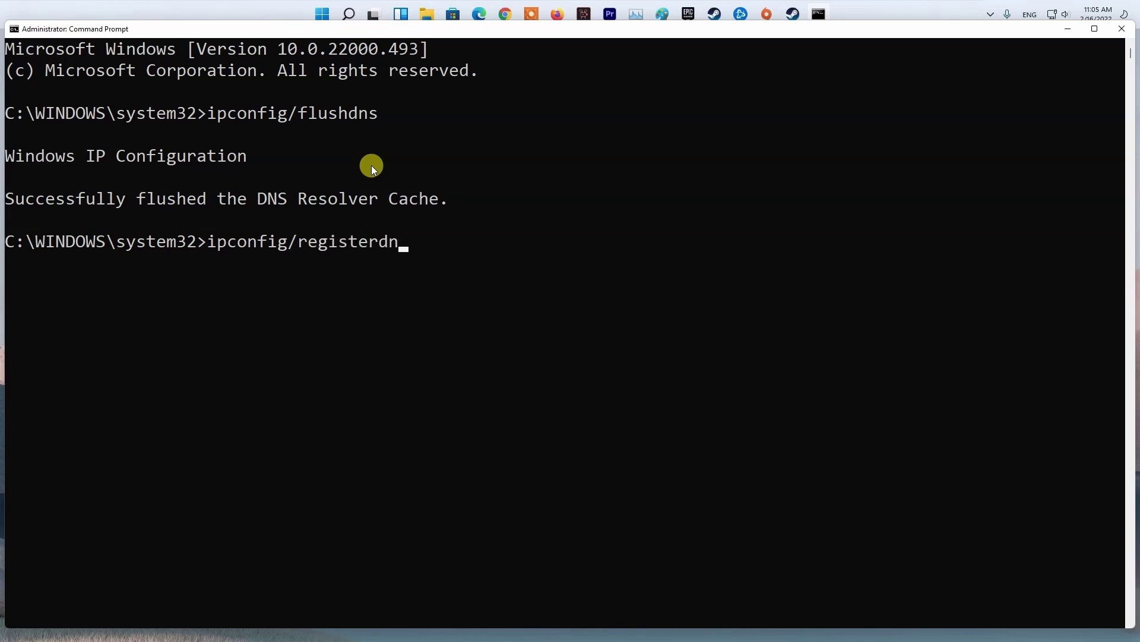
{"action": "type", "text": "s"}
{"action": "key", "text": "Return"}
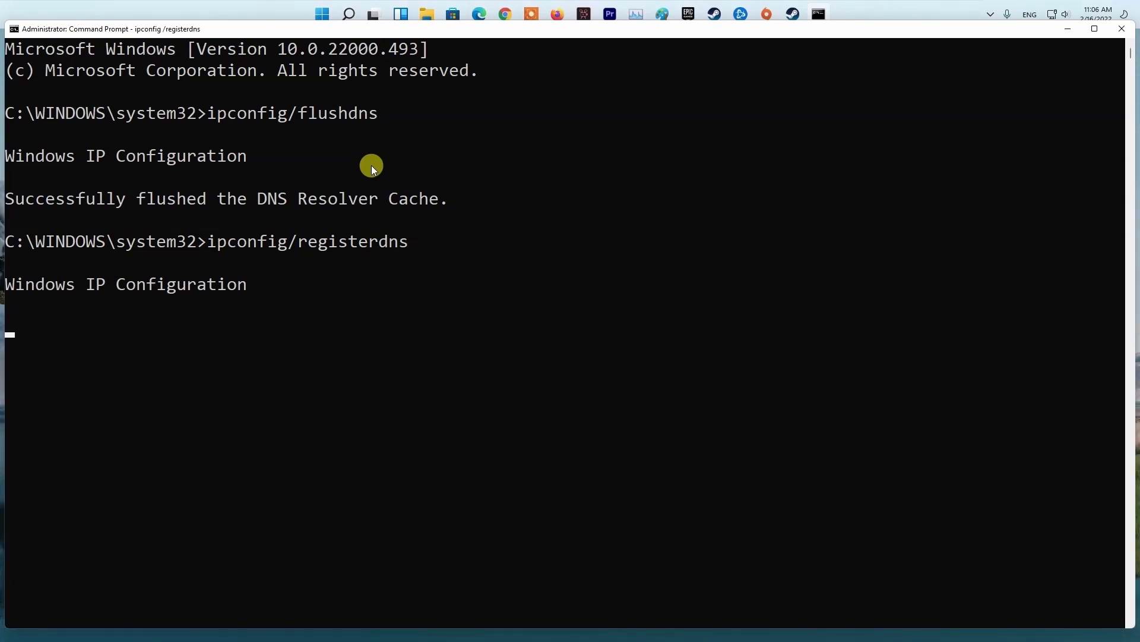
Start editing the recalled command into ipconfig/release.
{"action": "key", "text": "Up"}
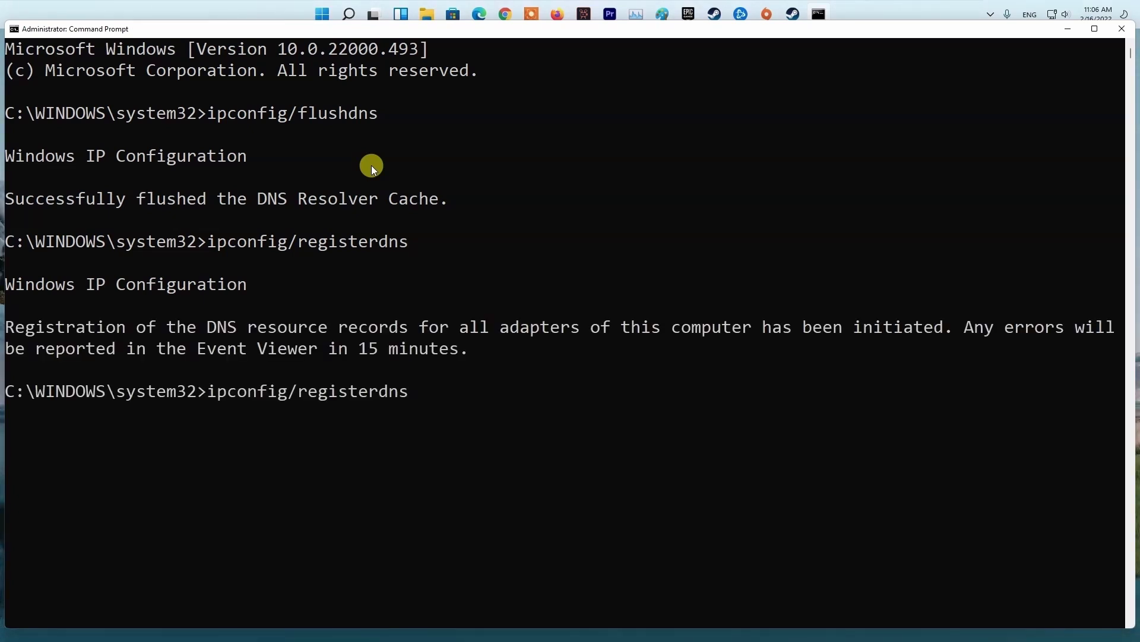
{"action": "key", "text": "BackSpace"}
{"action": "key", "text": "BackSpace"}
{"action": "key", "text": "BackSpace"}
{"action": "key", "text": "BackSpace"}
{"action": "key", "text": "BackSpace"}
{"action": "key", "text": "BackSpace"}
{"action": "key", "text": "BackSpace"}
{"action": "key", "text": "BackSpace"}
{"action": "key", "text": "BackSpace"}
{"action": "type", "text": "l"}
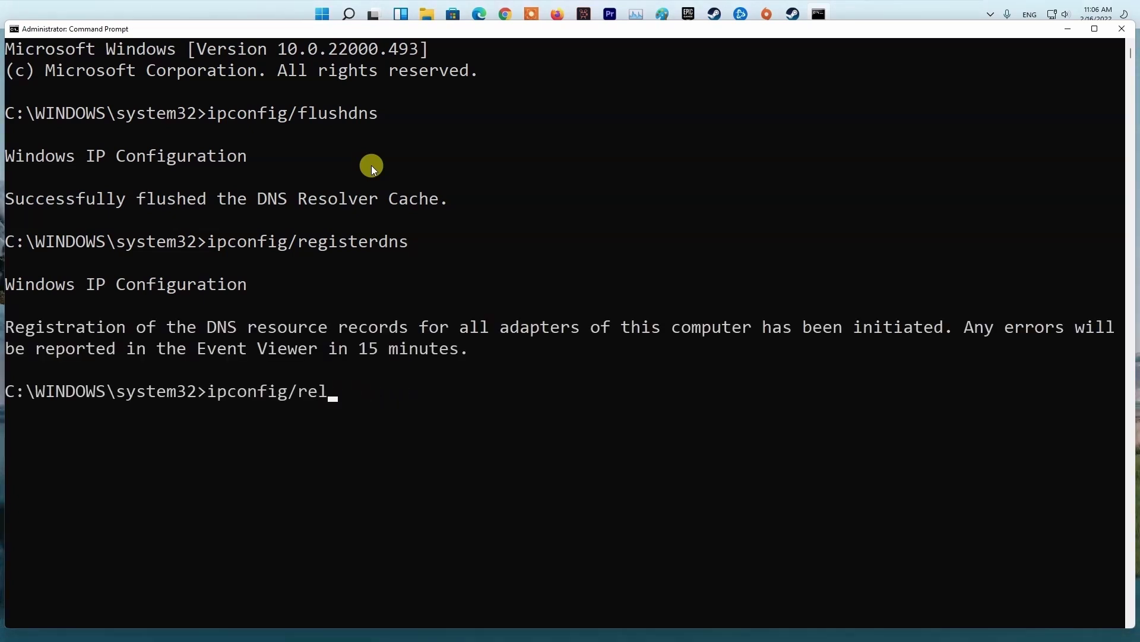
{"action": "type", "text": "ease"}
Run ipconfig/release, ipconfig/renew and netsh winsock reset.
{"action": "key", "text": "Return"}
{"action": "key", "text": "Up"}
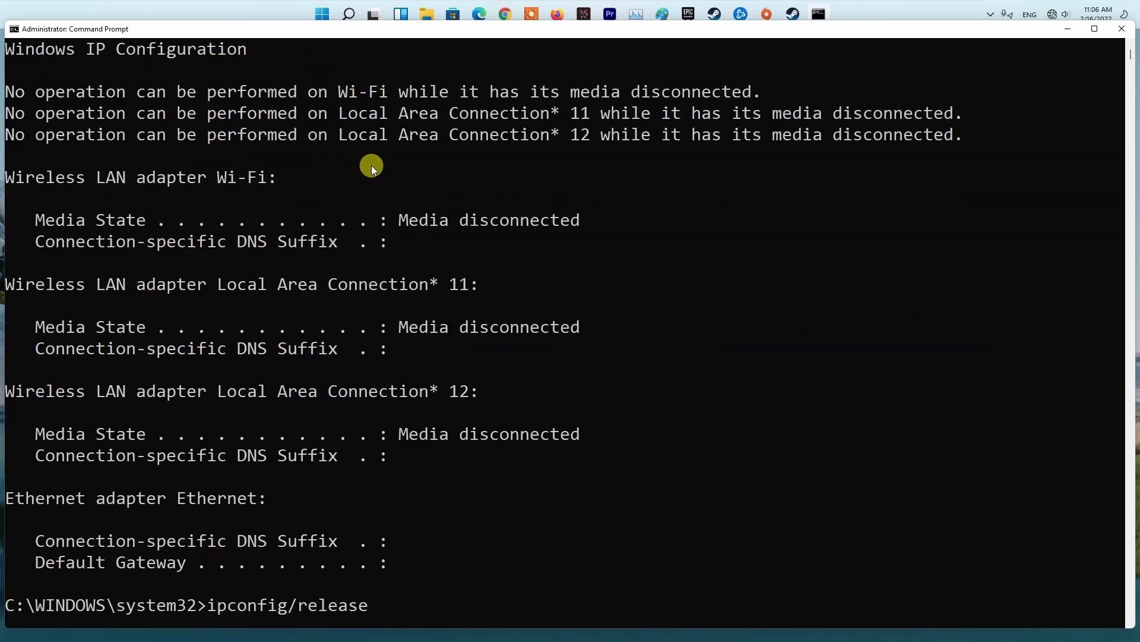
{"action": "key", "text": "BackSpace"}
{"action": "key", "text": "BackSpace"}
{"action": "key", "text": "BackSpace"}
{"action": "key", "text": "BackSpace"}
{"action": "type", "text": "ne"}
{"action": "type", "text": "w"}
{"action": "key", "text": "Return"}
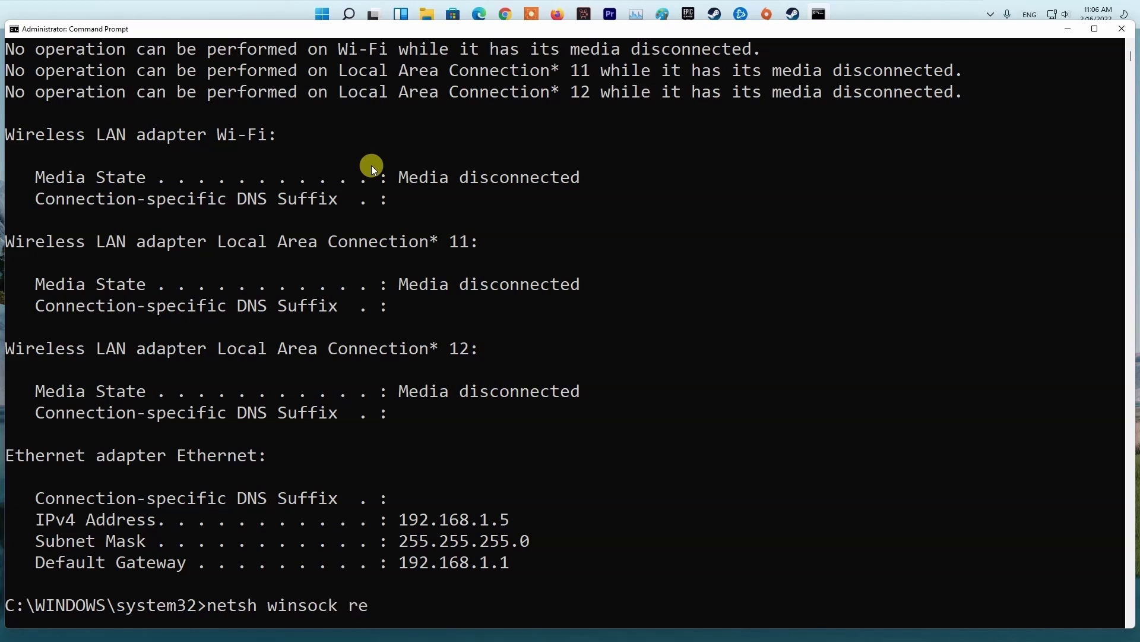
{"action": "key", "text": "Return"}
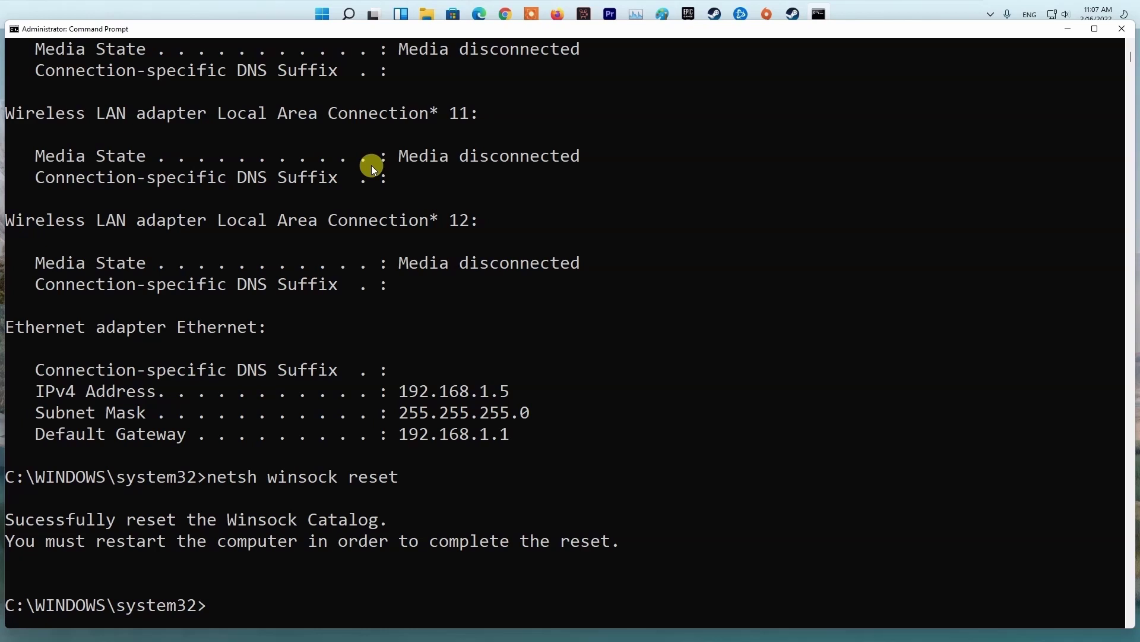
Close Command Prompt and restart the computer from the Start menu.
{"action": "left_click", "coordinate": [1121, 33]}
{"action": "left_click", "coordinate": [335, 13]}
{"action": "left_click", "coordinate": [344, 449]}
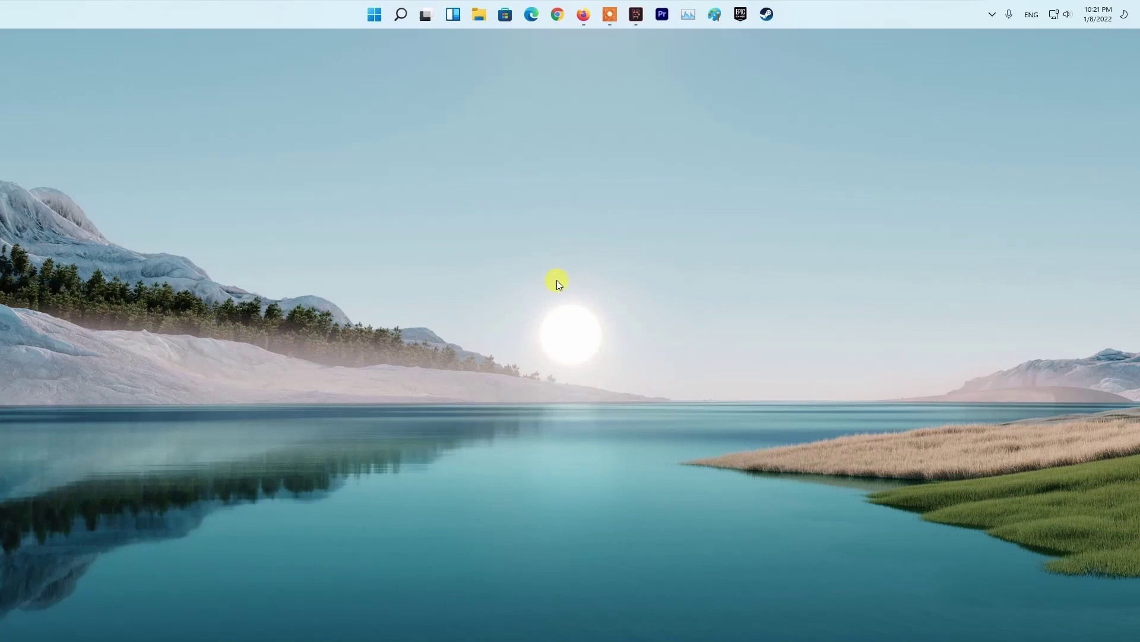
Open Network Connections with ncpa.cpl and bring up the Ethernet connection's properties.
{"action": "left_click", "coordinate": [374, 13]}
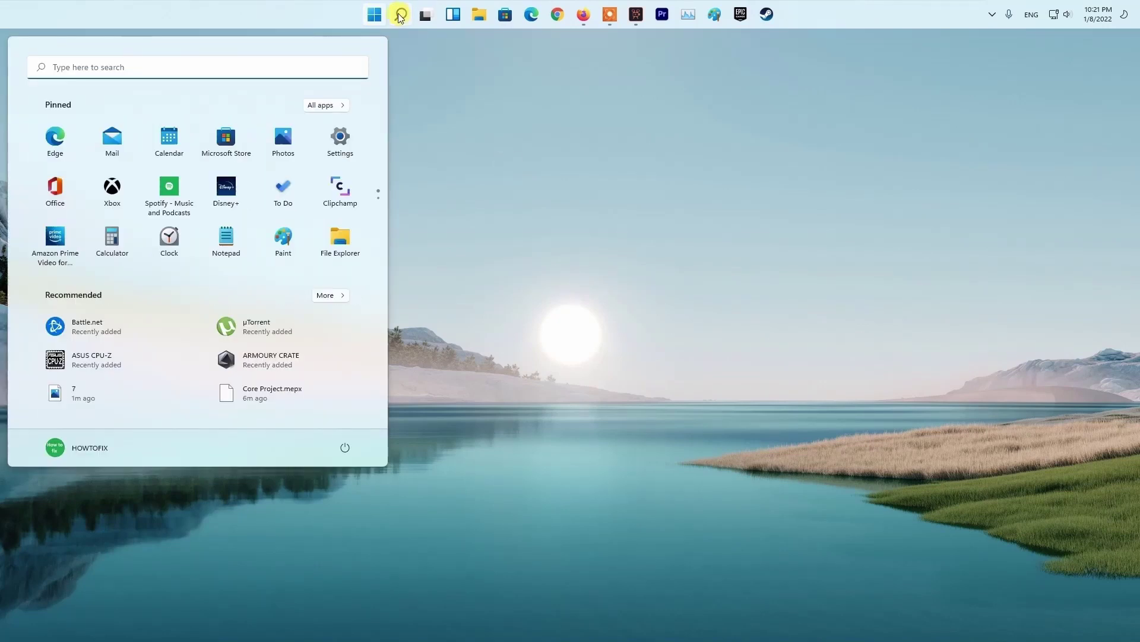
{"action": "left_click", "coordinate": [399, 16]}
{"action": "type", "text": "ncpa.cpl"}
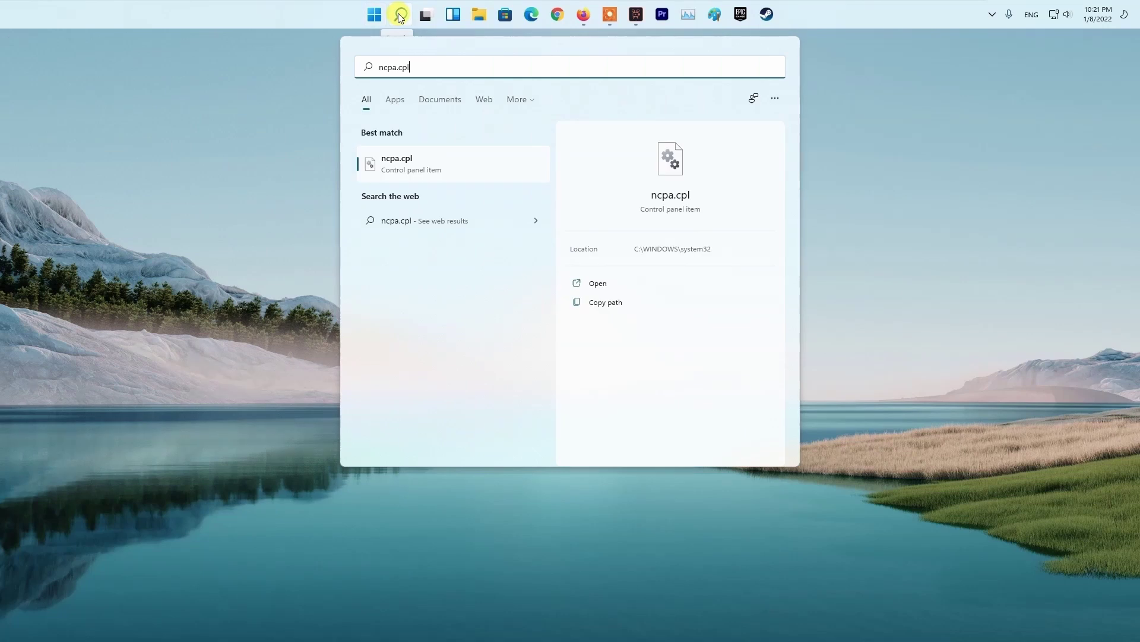
{"action": "left_click", "coordinate": [418, 178]}
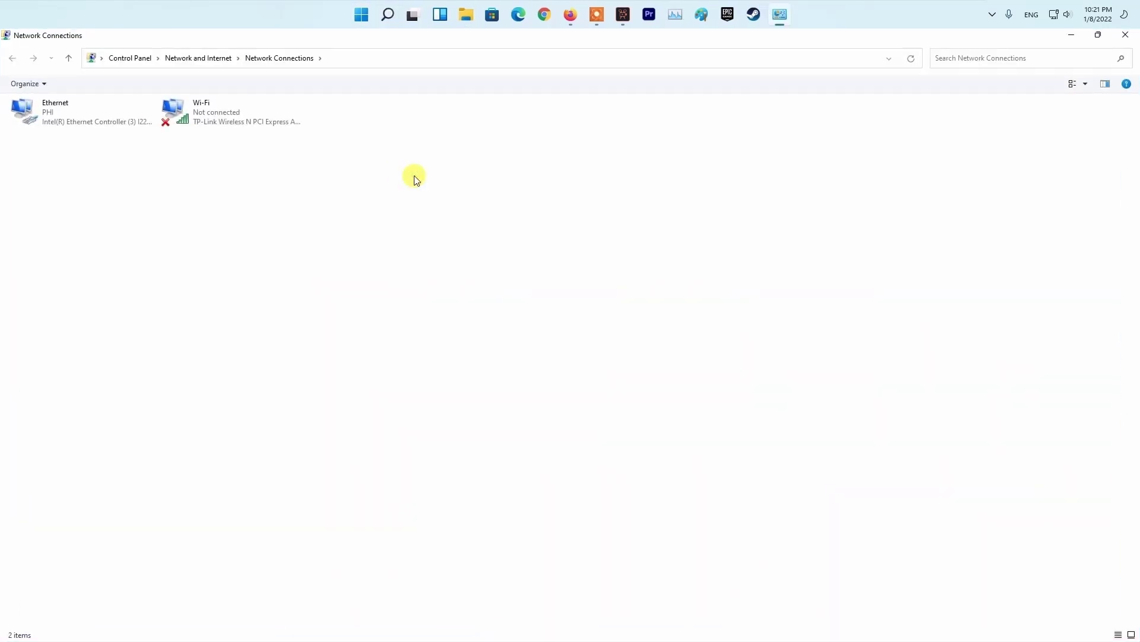
{"action": "left_click", "coordinate": [92, 113]}
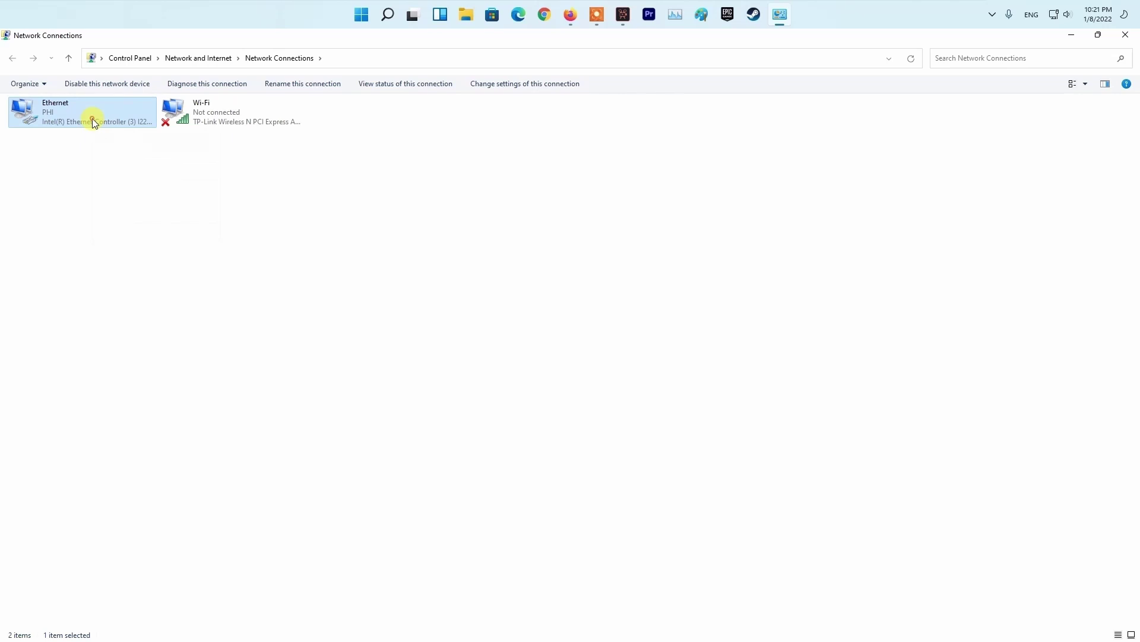
{"action": "left_click", "coordinate": [141, 232]}
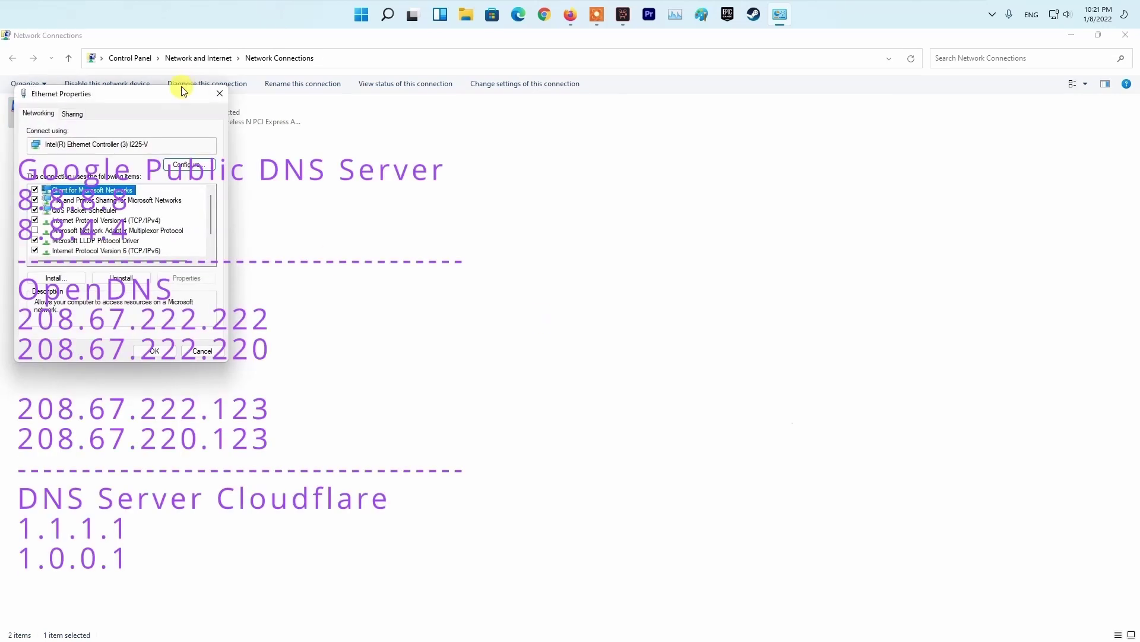
Set IPv4 to use DNS servers 8.8.8.8 and 8.8.4.4 and confirm.
{"action": "left_click_drag", "start_coordinate": [184, 89], "coordinate": [634, 170]}
{"action": "scroll", "coordinate": [681, 302], "scroll_direction": "down", "scroll_amount": 1}
{"action": "left_click", "coordinate": [559, 275]}
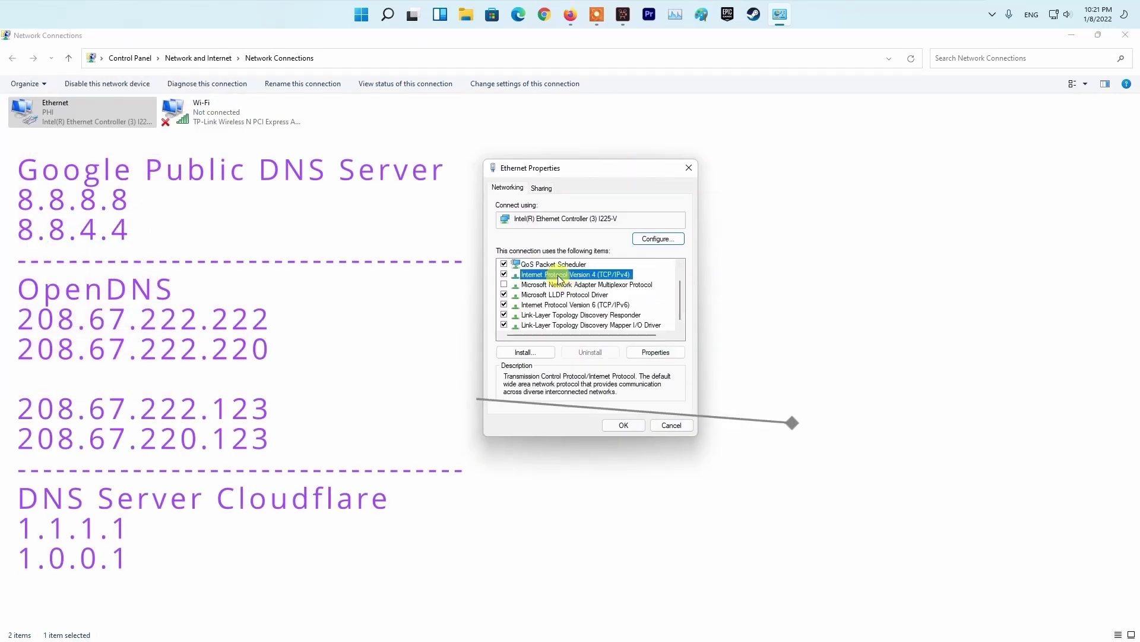
{"action": "left_click", "coordinate": [656, 353]}
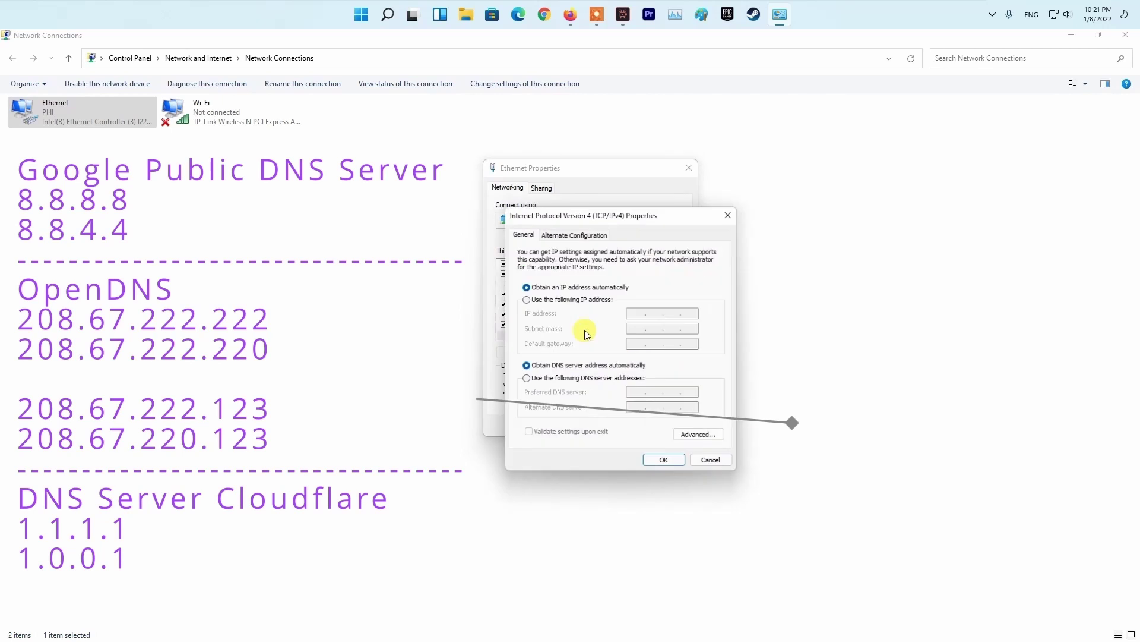
{"action": "left_click", "coordinate": [526, 379]}
{"action": "type", "text": "8.8.4.4"}
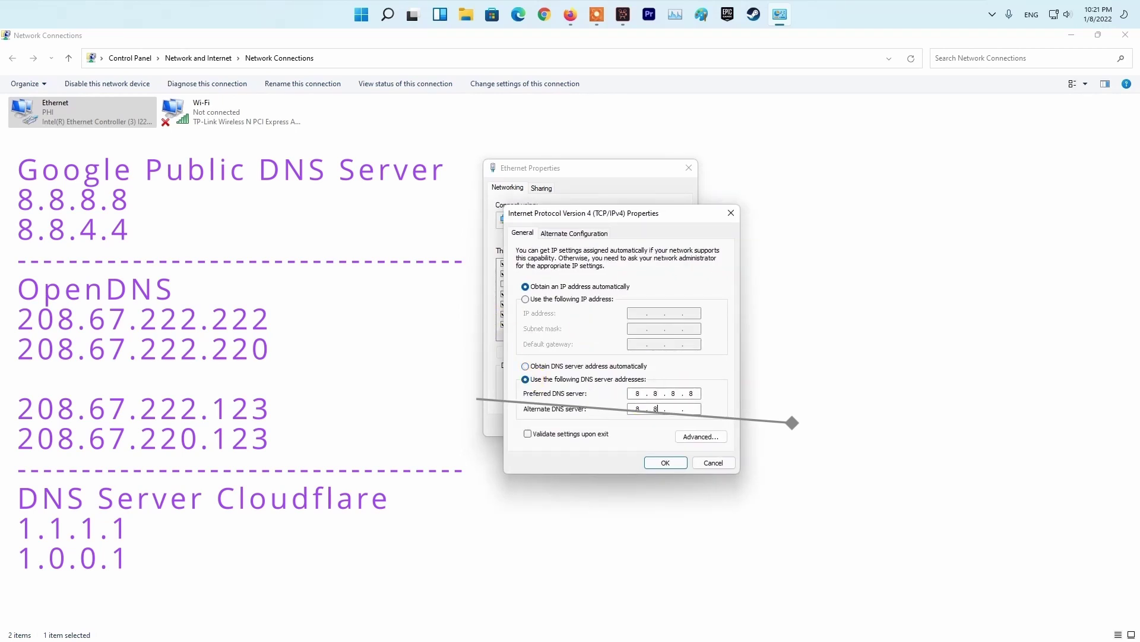
{"action": "left_click", "coordinate": [665, 463]}
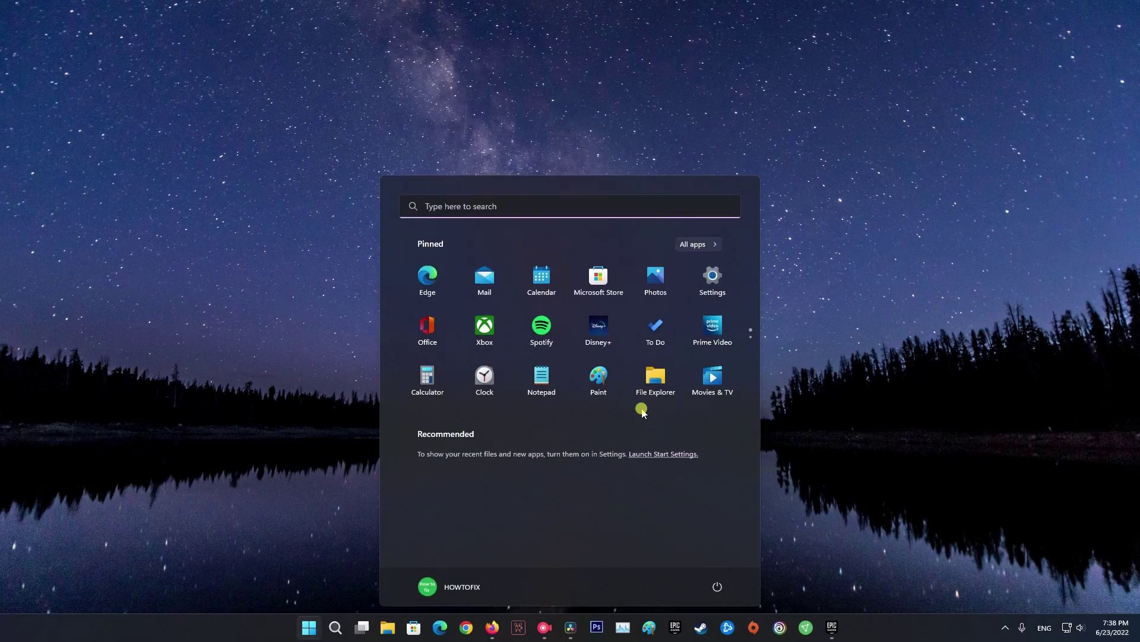
Open the firewall's allowed apps list and unlock it with Change settings for editing.
{"action": "type", "text": "firewal"}
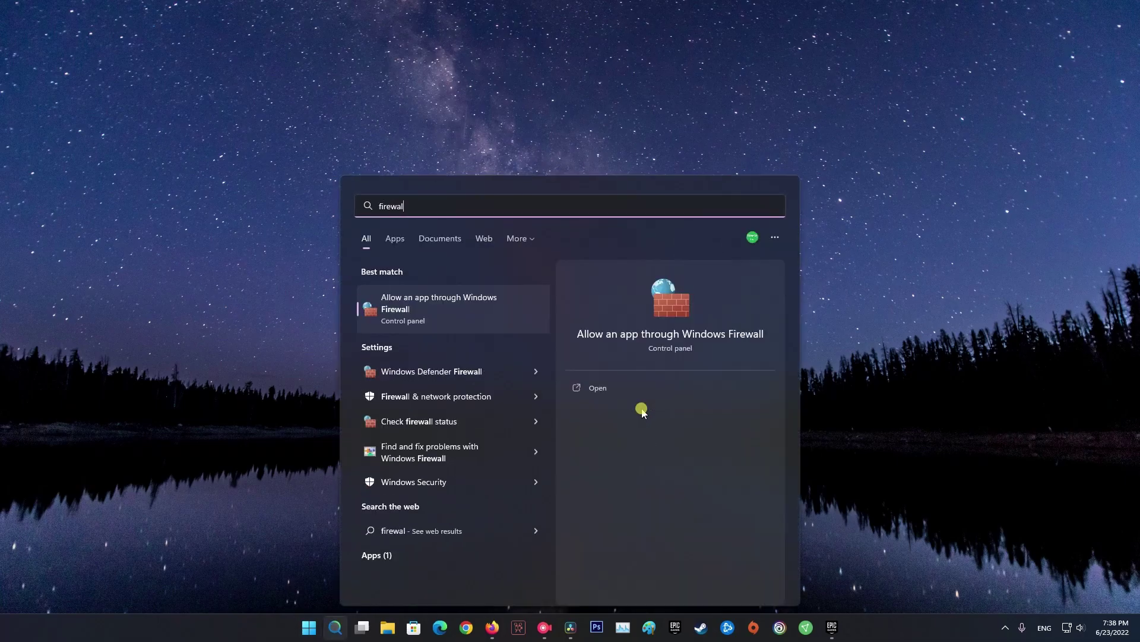
{"action": "type", "text": "l"}
{"action": "left_click", "coordinate": [447, 306]}
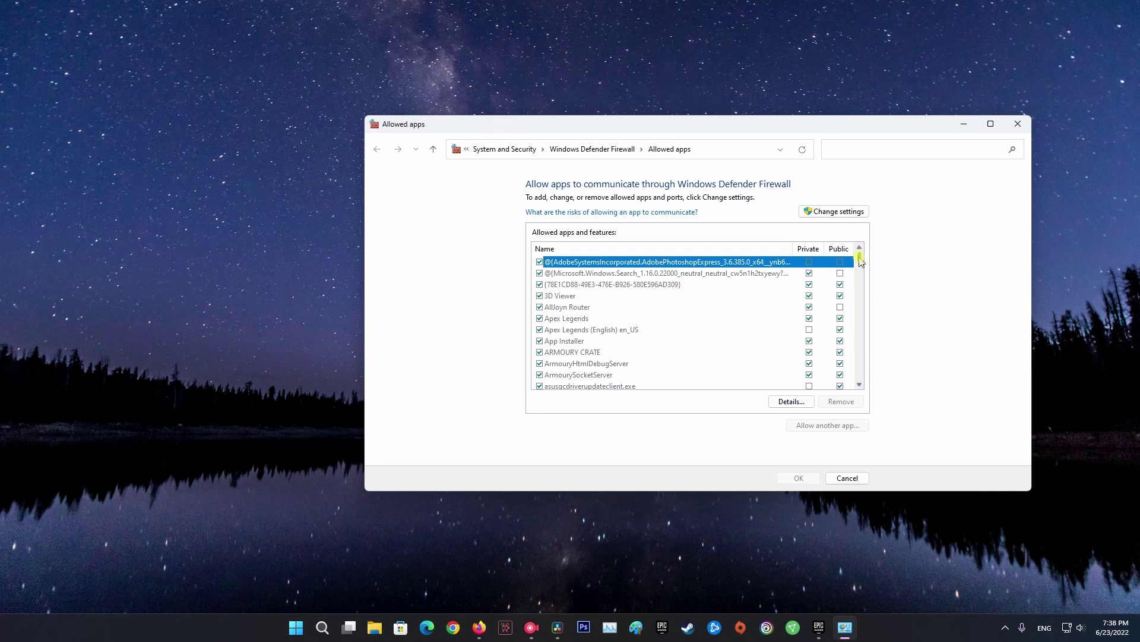
{"action": "left_click", "coordinate": [834, 212]}
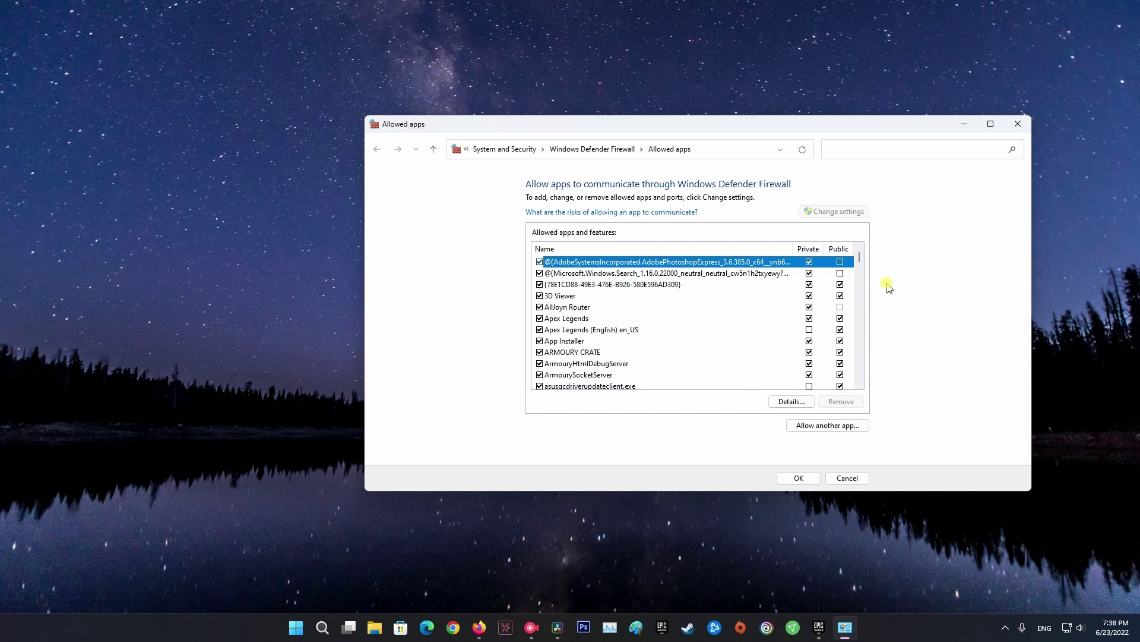
{"action": "left_click_drag", "start_coordinate": [860, 256], "coordinate": [833, 295]}
{"action": "left_click", "coordinate": [564, 274]}
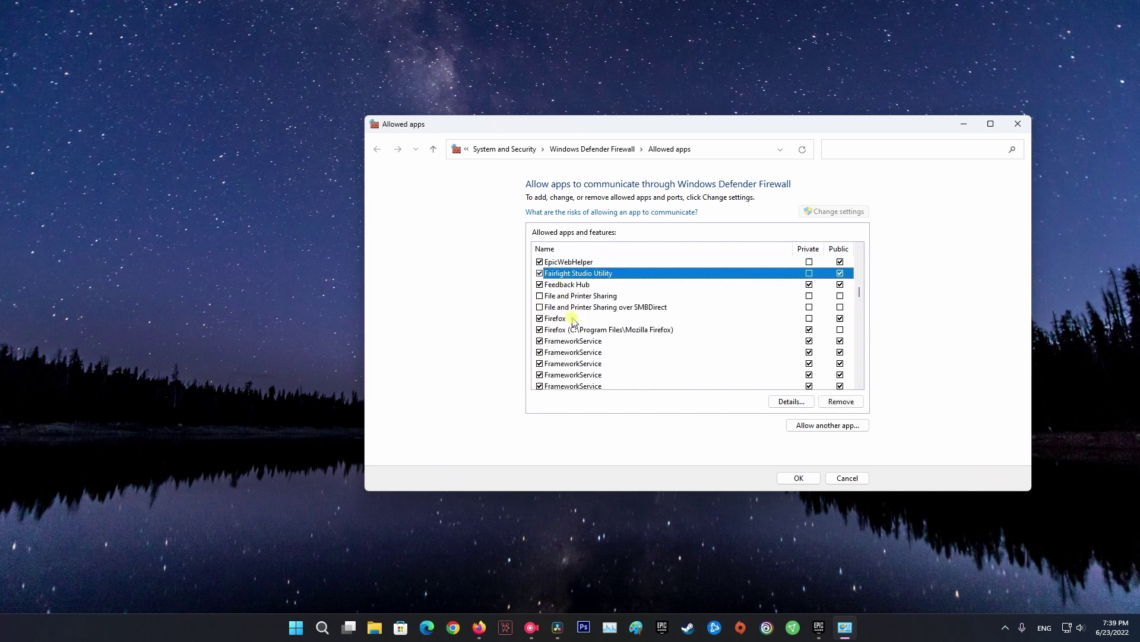
{"action": "scroll", "coordinate": [571, 320], "scroll_direction": "down", "scroll_amount": 1}
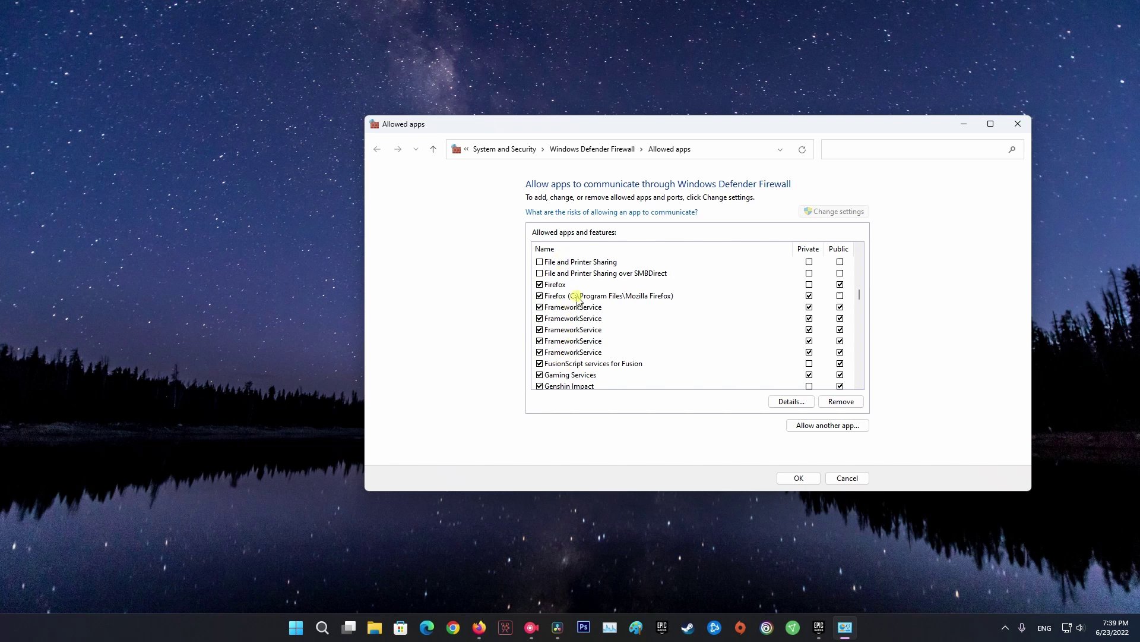
Add FallGuys_client_game from D:\Game\FallGuys to the allowed apps on Private and Public networks, then save.
{"action": "left_click", "coordinate": [830, 428]}
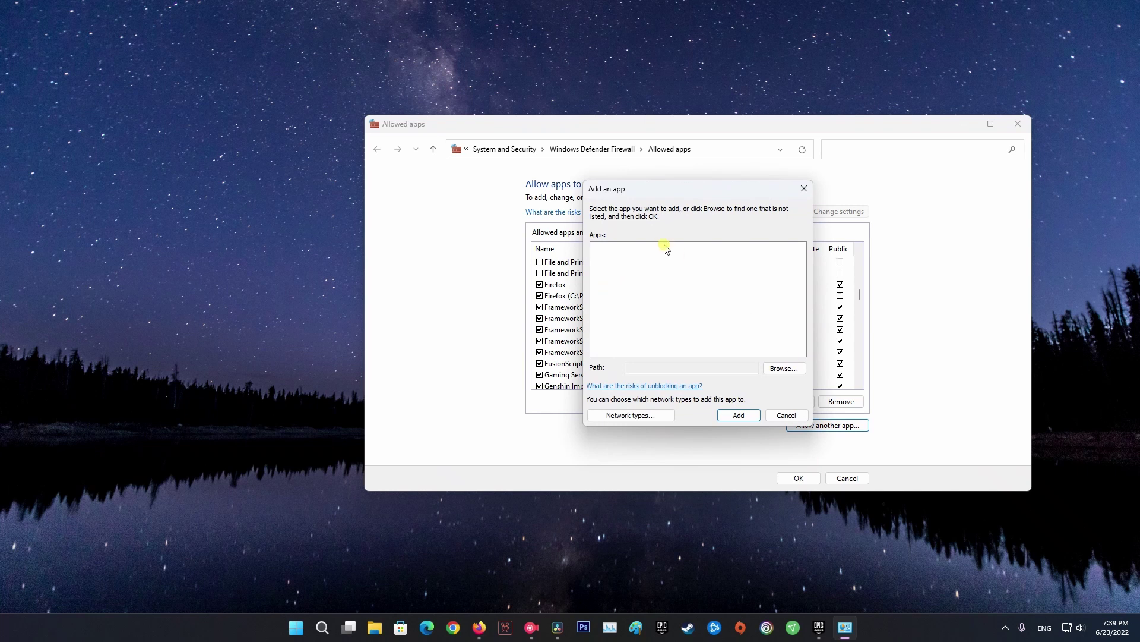
{"action": "left_click", "coordinate": [784, 368]}
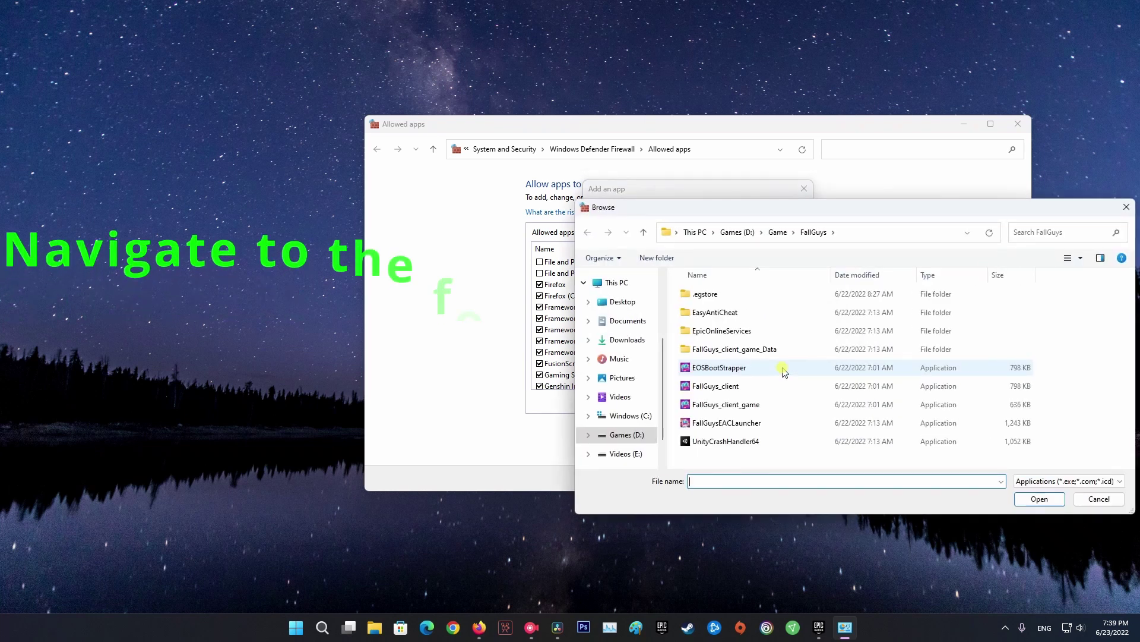
{"action": "left_click", "coordinate": [869, 233]}
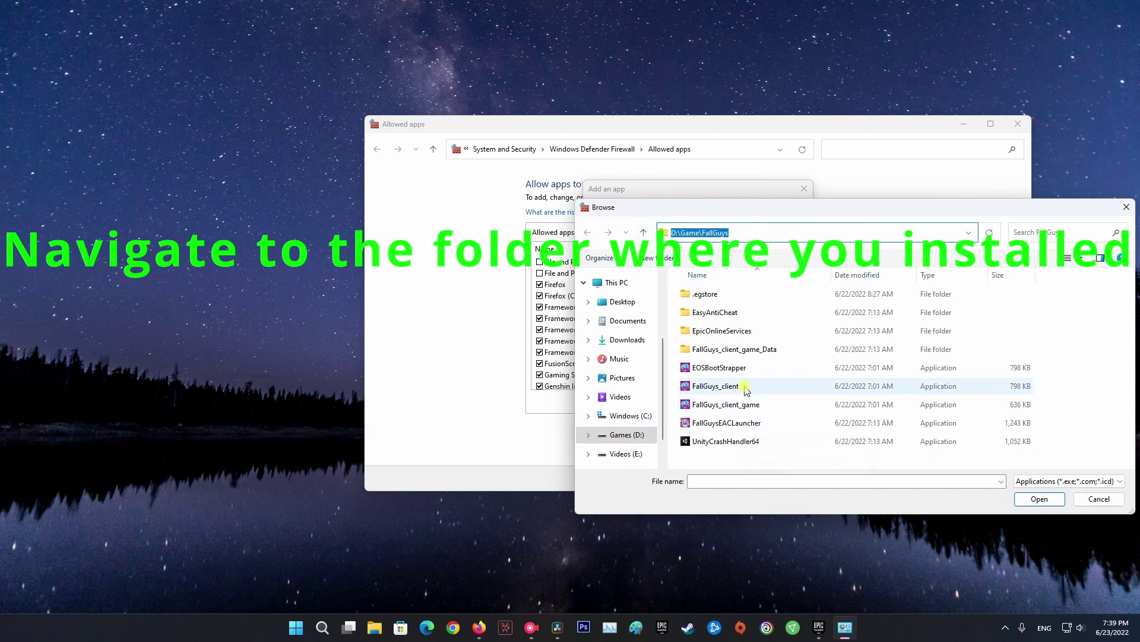
{"action": "left_click", "coordinate": [745, 407]}
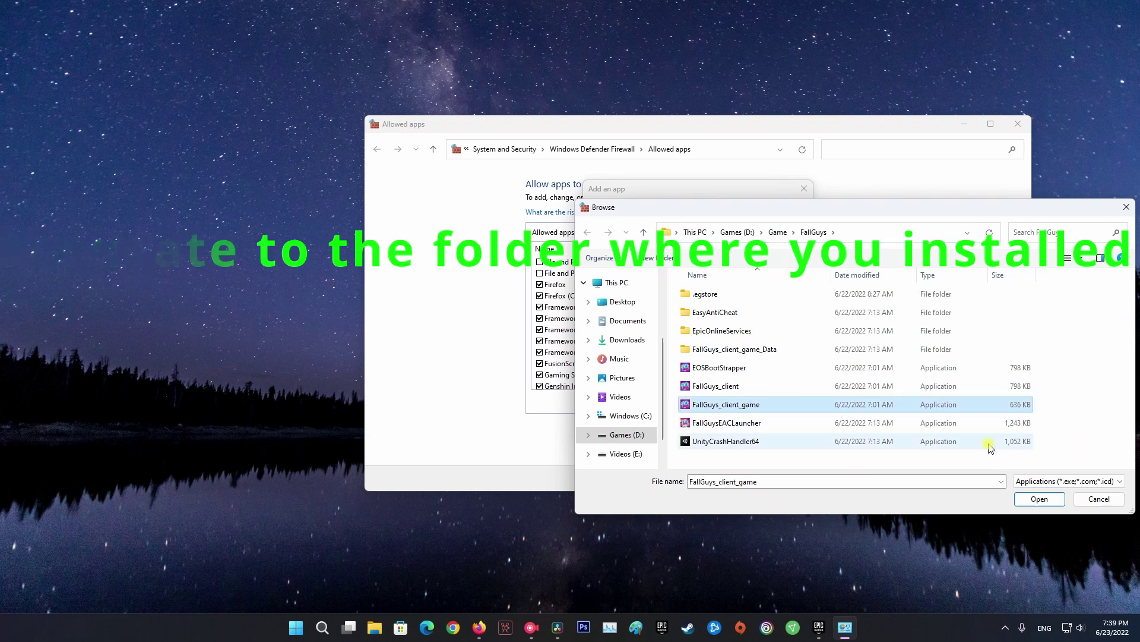
{"action": "left_click", "coordinate": [1040, 501]}
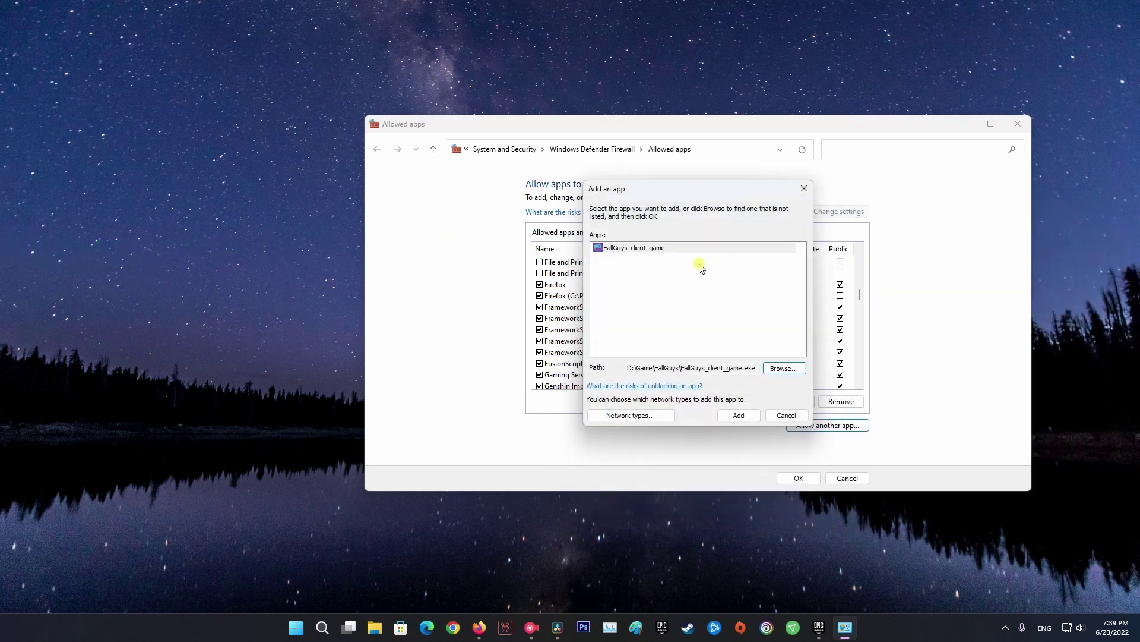
{"action": "left_click", "coordinate": [735, 415]}
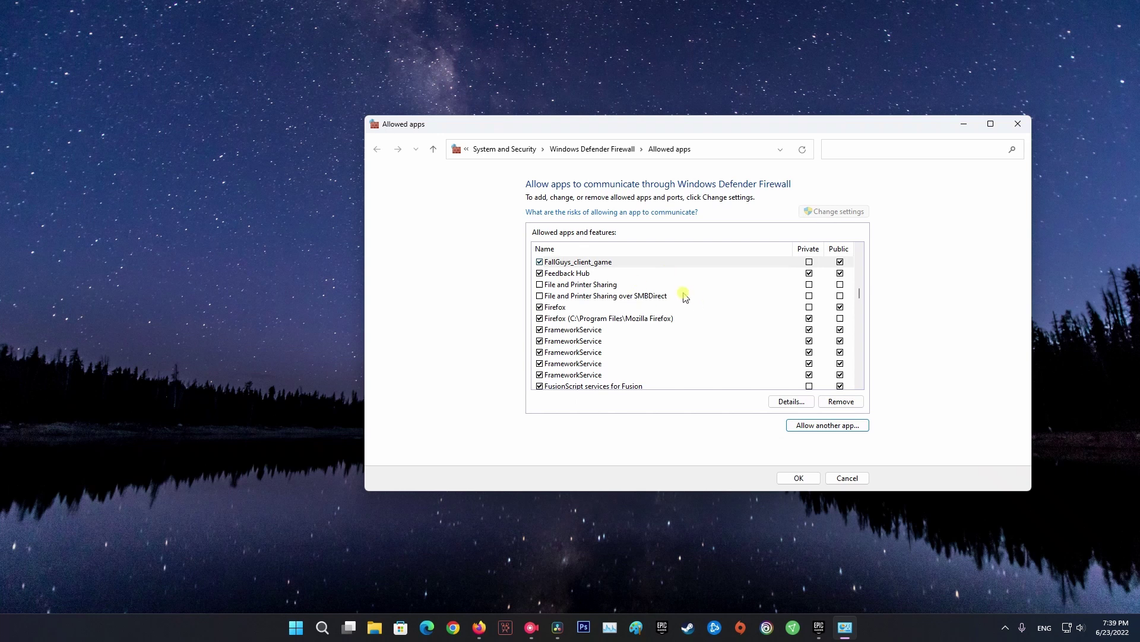
{"action": "left_click", "coordinate": [809, 261]}
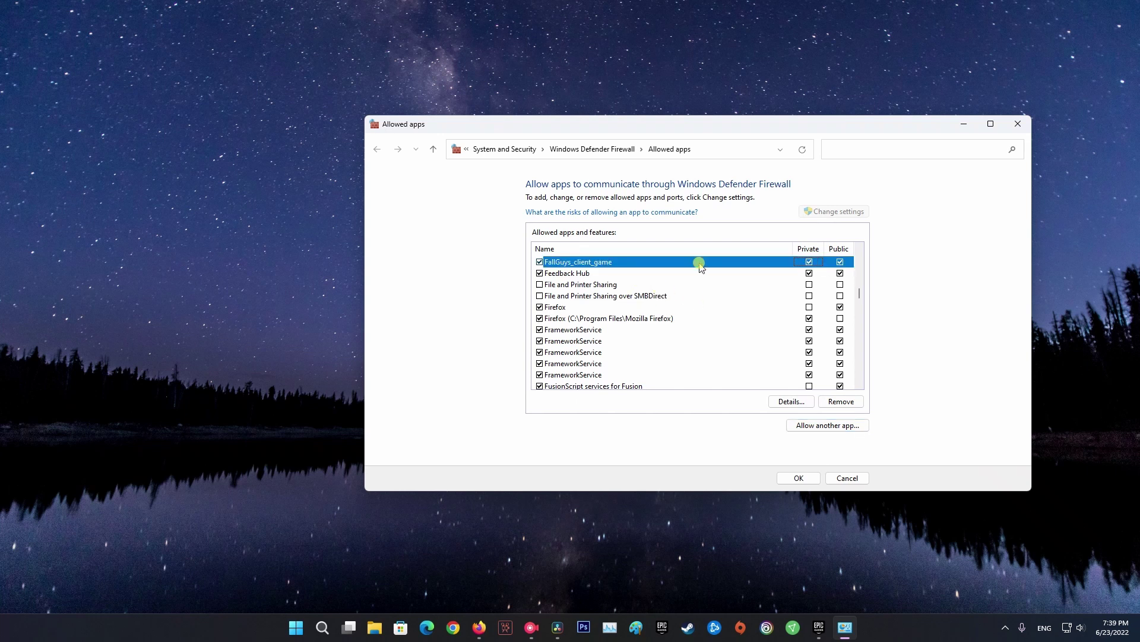
{"action": "left_click", "coordinate": [809, 478]}
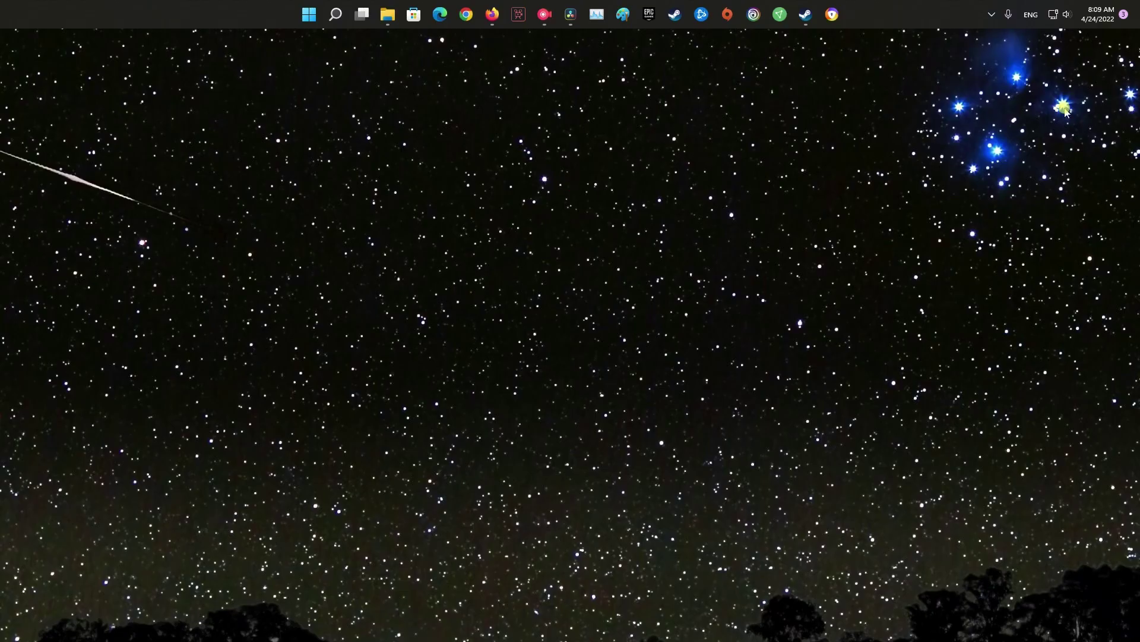
Disable all Avast shields permanently from the tray icon's shields control menu.
{"action": "left_click", "coordinate": [991, 14]}
{"action": "right_click", "coordinate": [980, 95]}
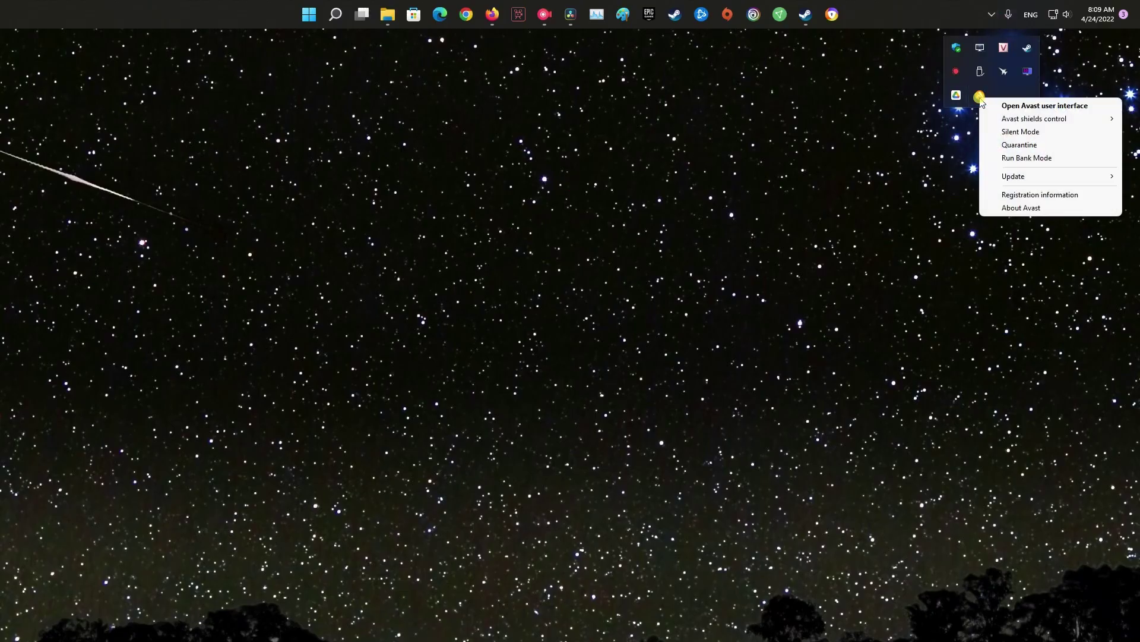
{"action": "mouse_move", "coordinate": [1034, 123]}
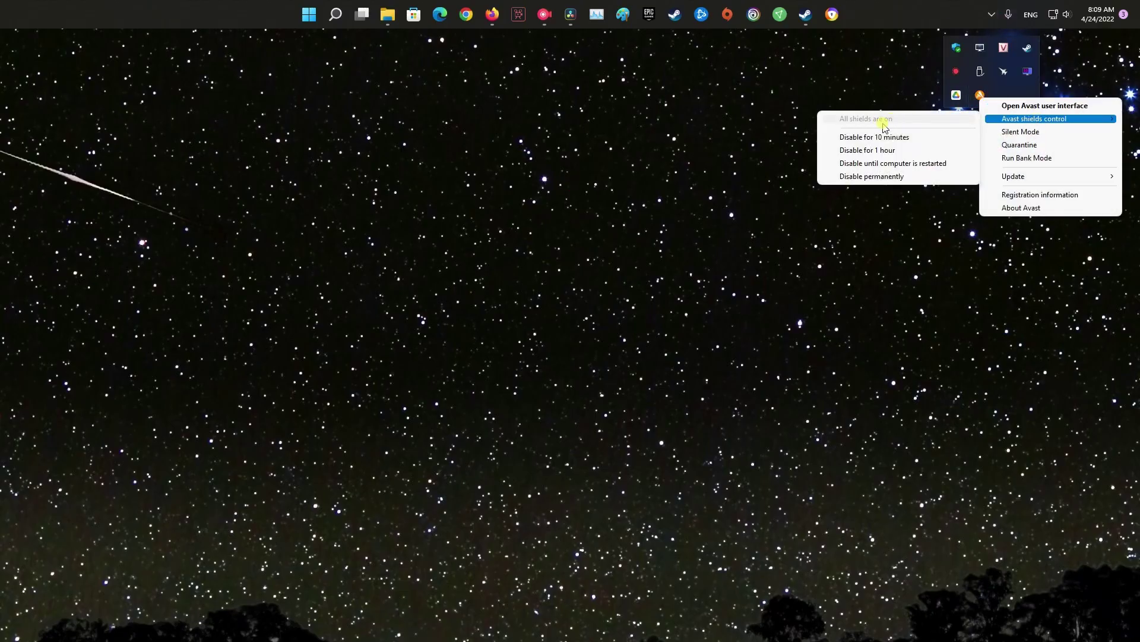
{"action": "left_click", "coordinate": [875, 177]}
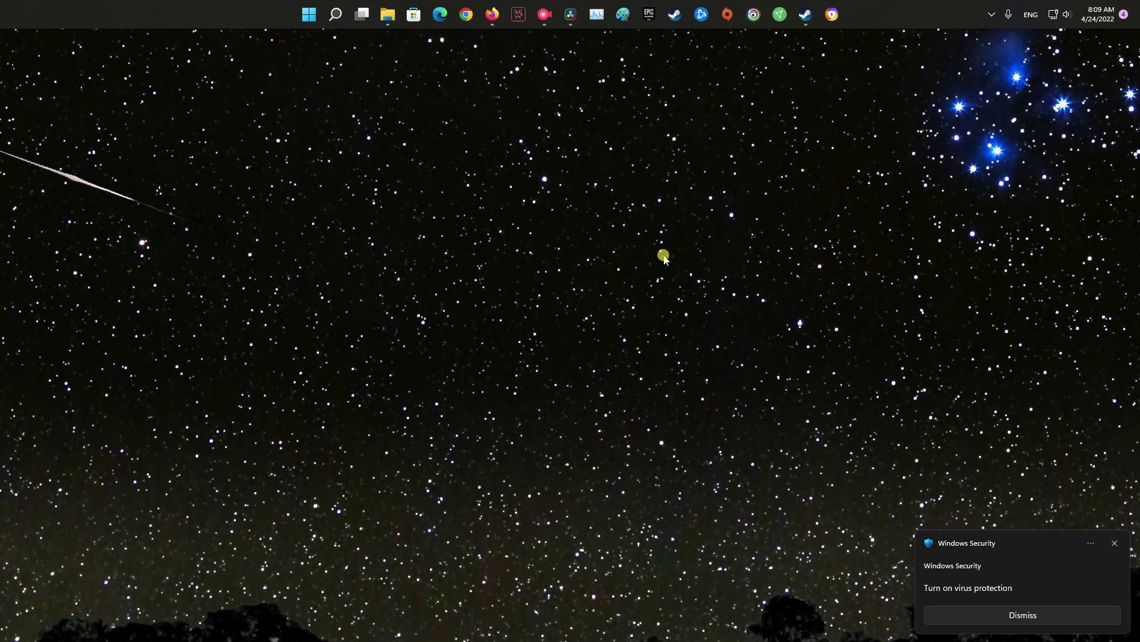
{"action": "left_click", "coordinate": [991, 14]}
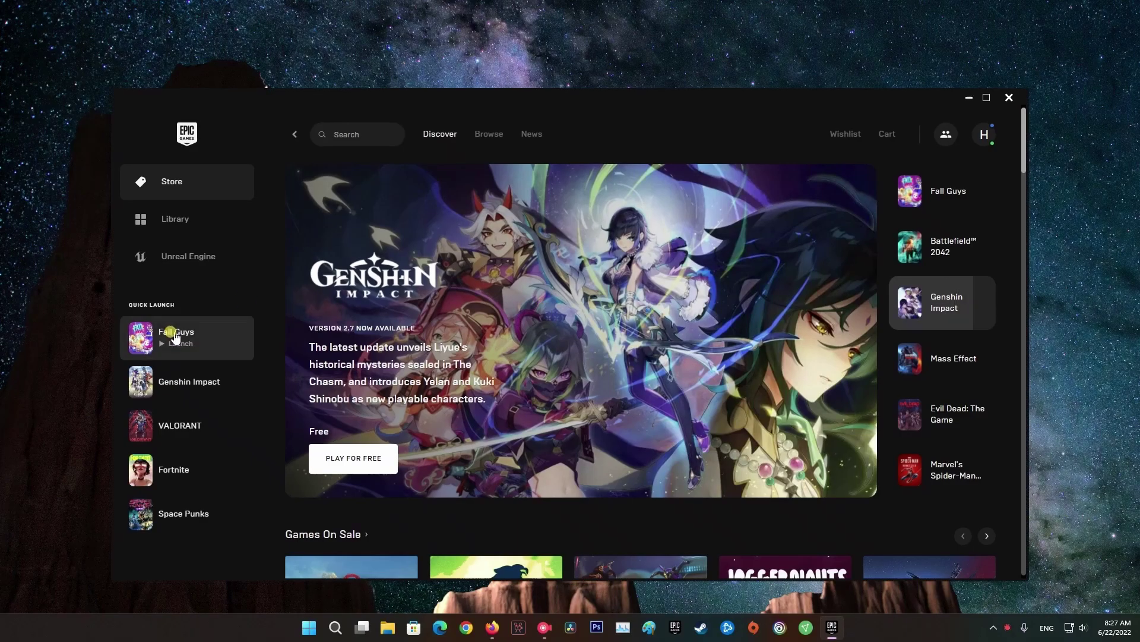
Launch Fall Guys from its tile in the Epic Games Launcher library.
{"action": "left_click", "coordinate": [177, 220]}
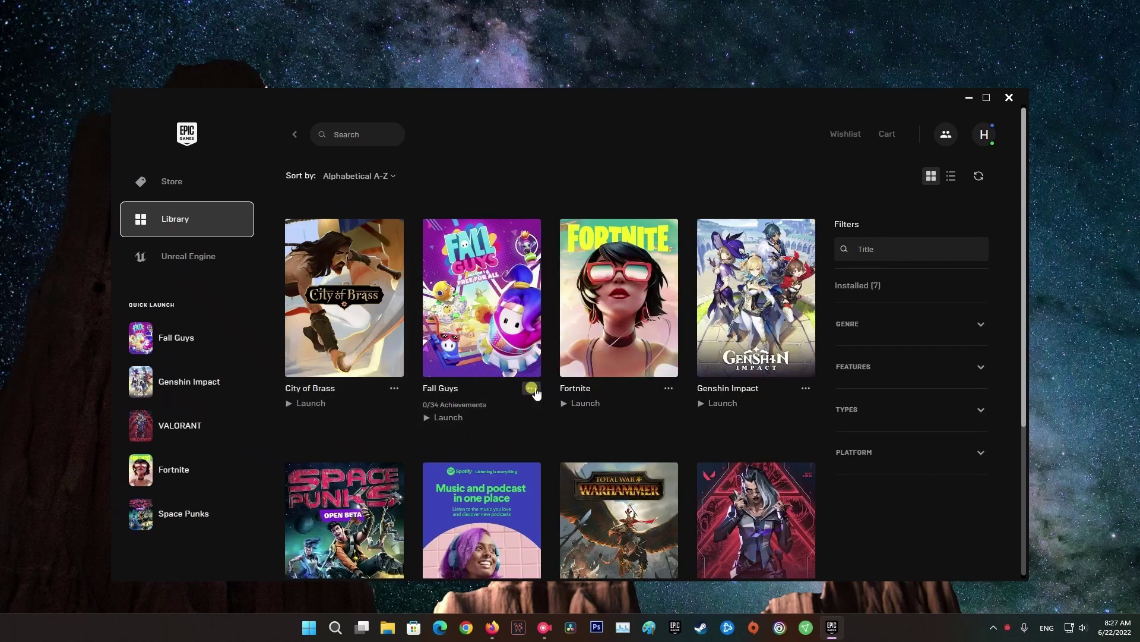
{"action": "left_click", "coordinate": [532, 389]}
{"action": "left_click", "coordinate": [479, 505]}
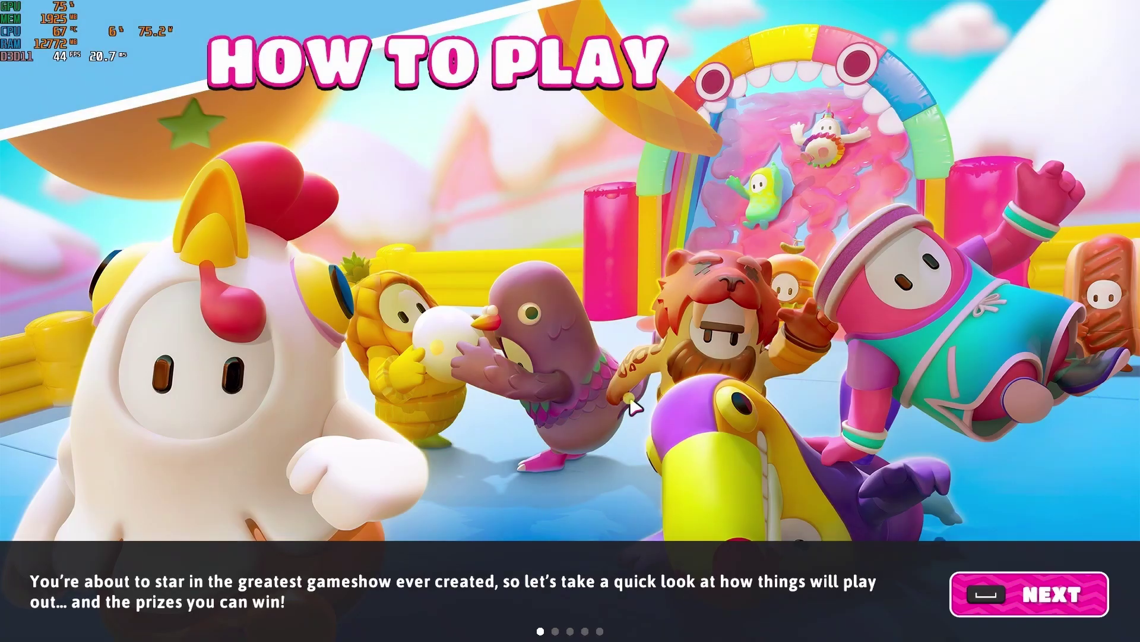
Skip through the How to Play slides to reach the lobby.
{"action": "left_click", "coordinate": [1007, 595]}
{"action": "left_click", "coordinate": [1007, 595]}
{"action": "left_click", "coordinate": [1007, 595]}
{"action": "left_click", "coordinate": [1008, 595]}
{"action": "left_click", "coordinate": [1010, 595]}
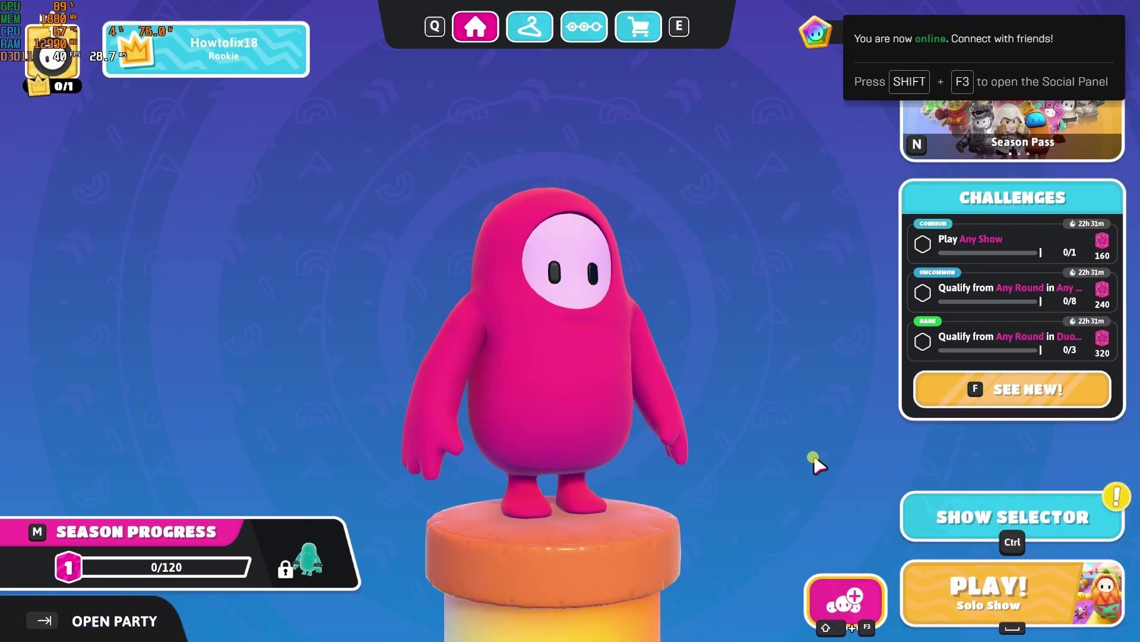
Set the game to windowed mode at 1600x900 and 60Hz, and save the video settings.
{"action": "key", "text": "Escape"}
{"action": "left_click", "coordinate": [454, 234]}
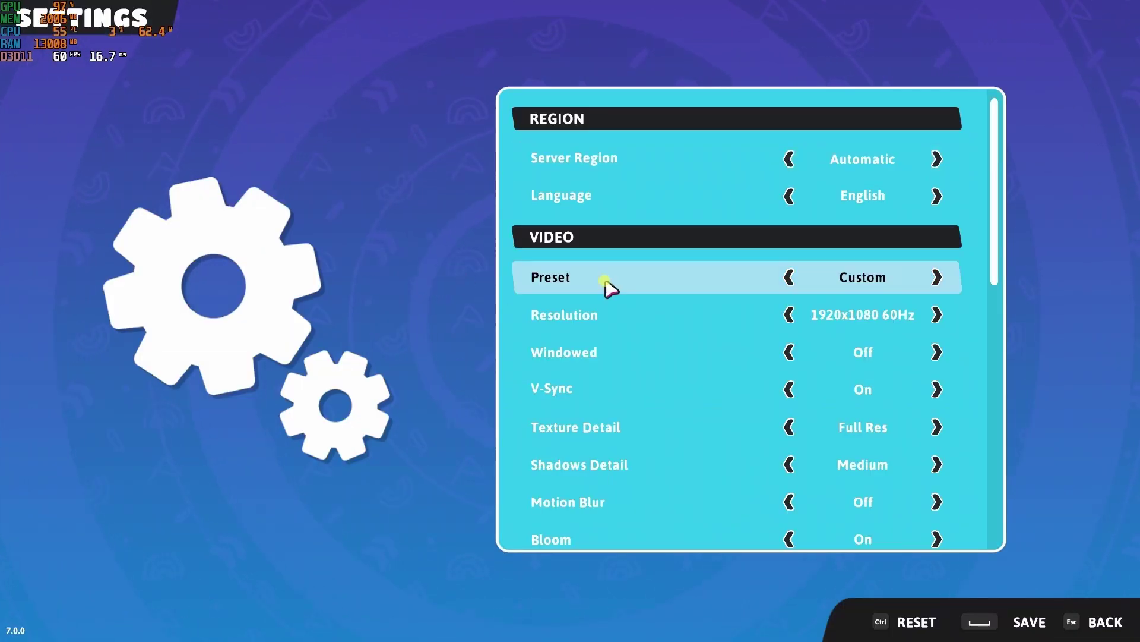
{"action": "left_click", "coordinate": [937, 352]}
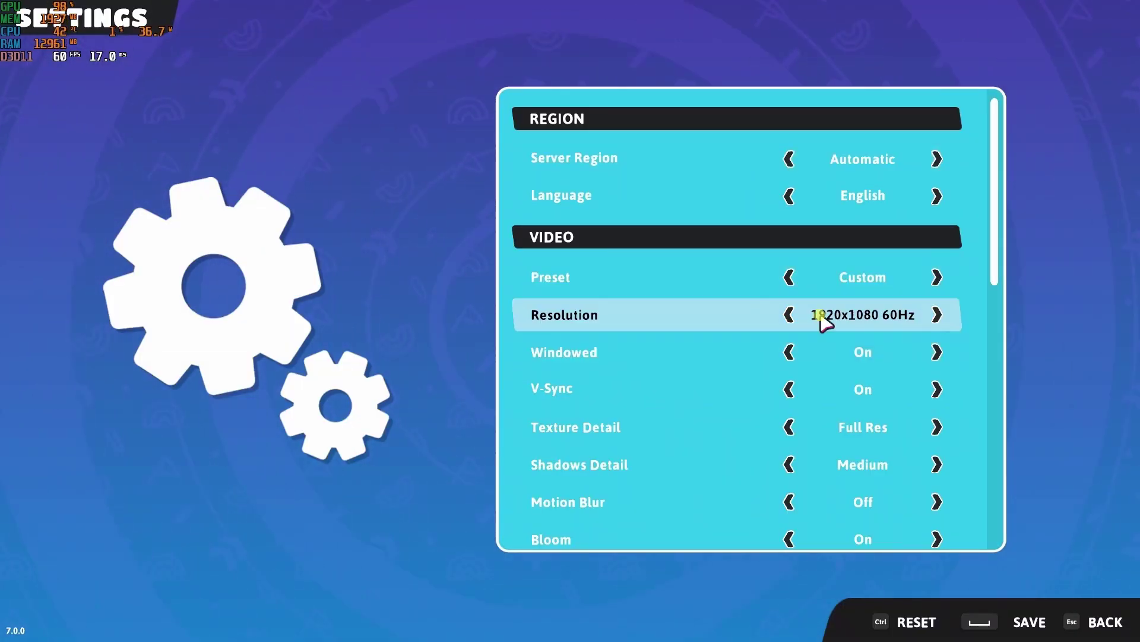
{"action": "left_click", "coordinate": [790, 314]}
{"action": "left_click", "coordinate": [790, 314]}
{"action": "left_click", "coordinate": [936, 314]}
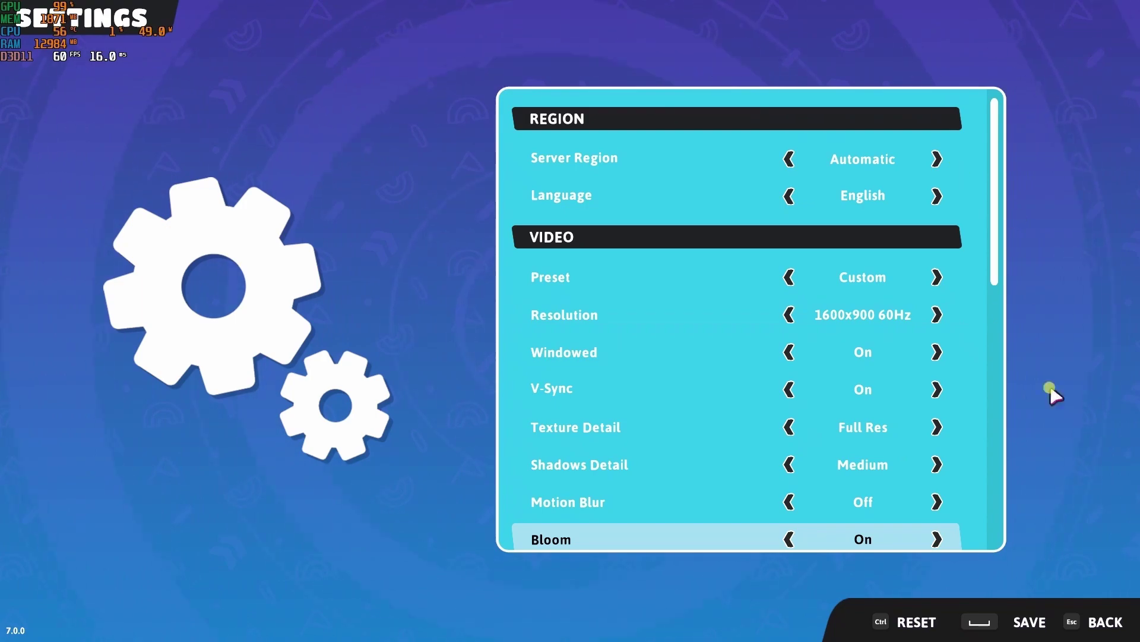
{"action": "key", "text": "space"}
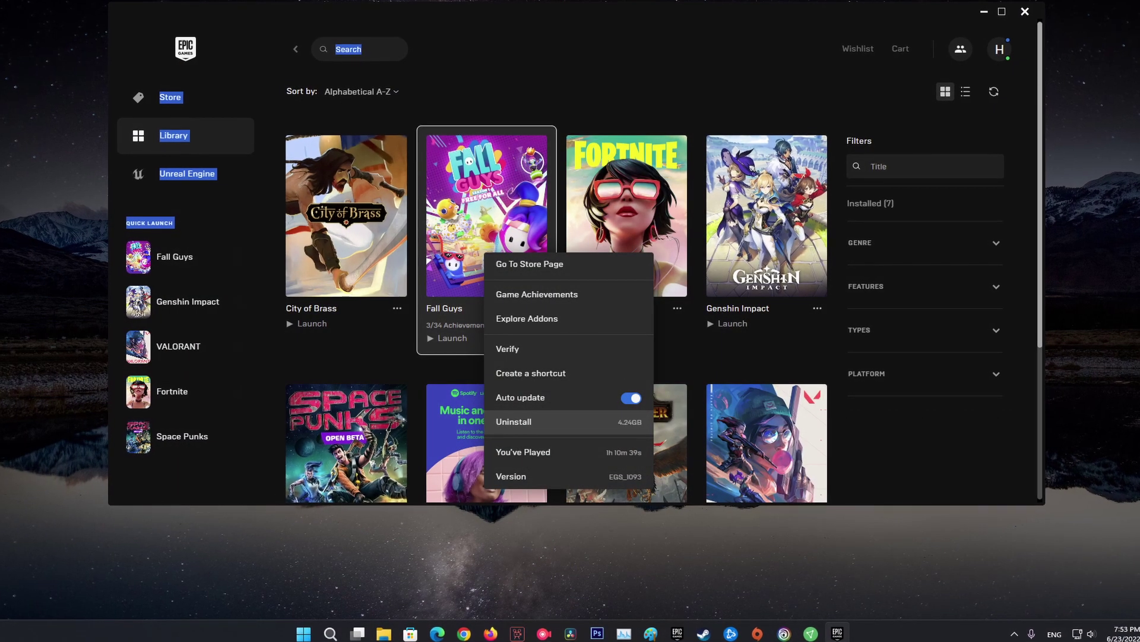